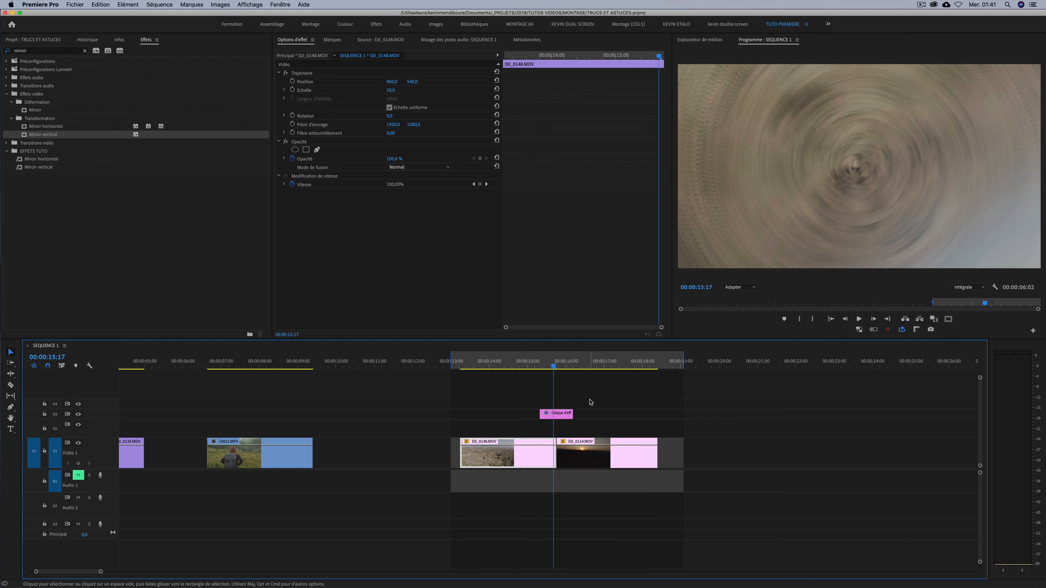
Delete the Calque d'effets adjustment layer from the timeline and from the project
drag(597, 393, 544, 428)
key(Delete)
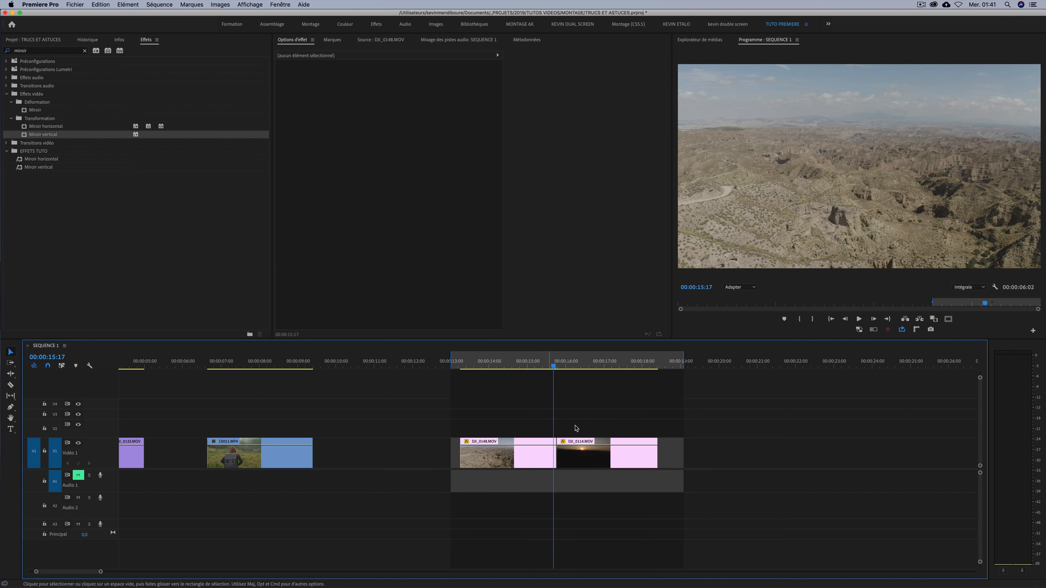
click(84, 50)
click(44, 40)
click(73, 197)
click(46, 144)
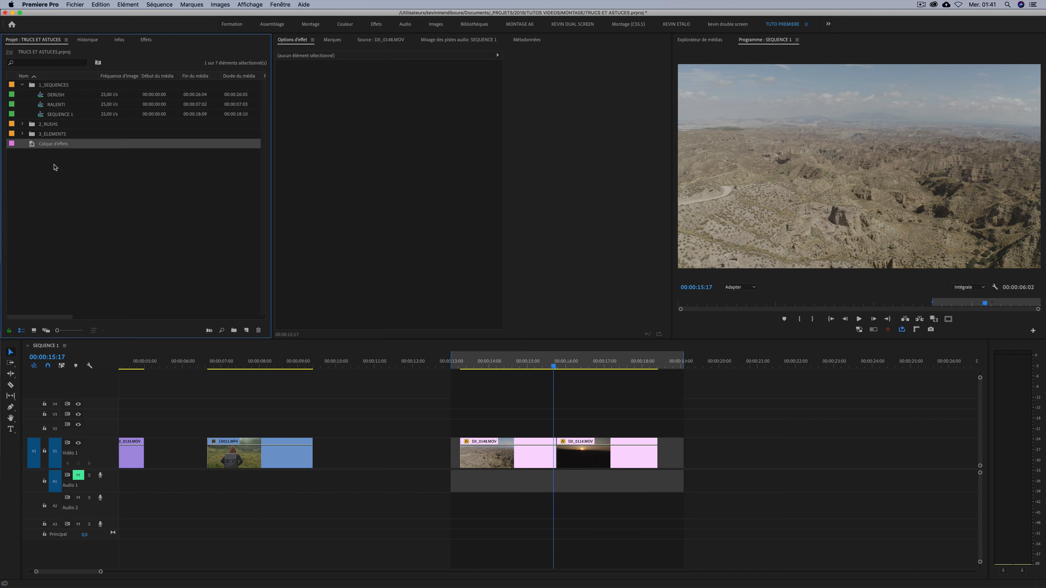
click(82, 162)
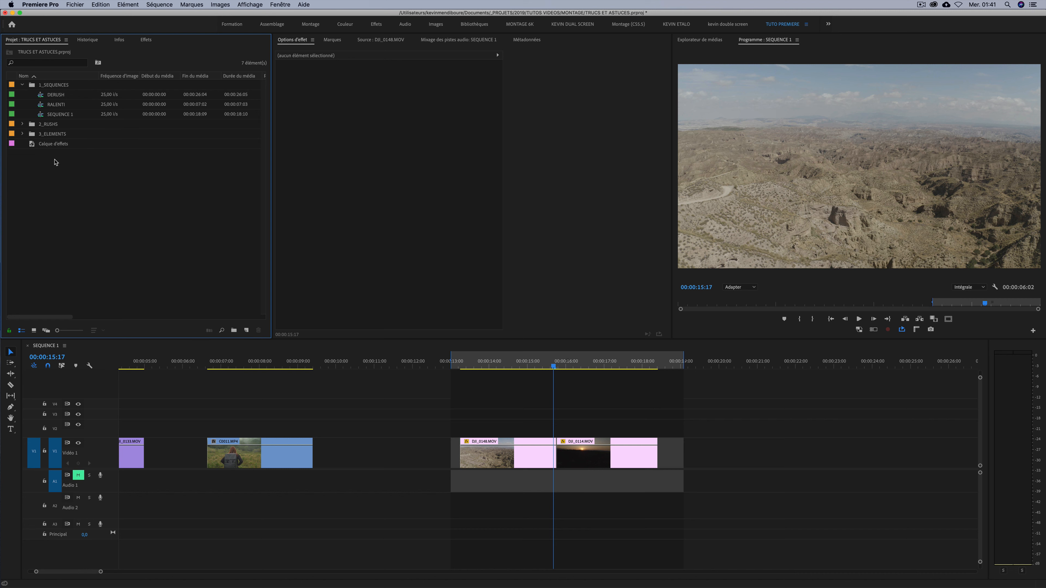
click(57, 145)
key(Delete)
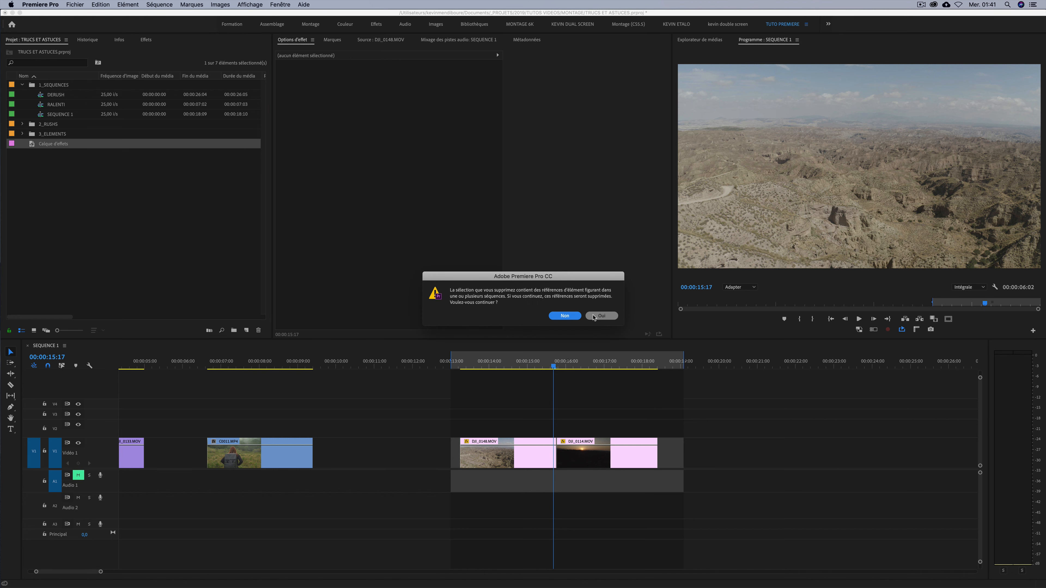
click(601, 316)
Create a new adjustment layer (Calque d'effets) at 1920 × 1080, 25 fps, with square pixels
right_click(137, 199)
mouse_move(239, 232)
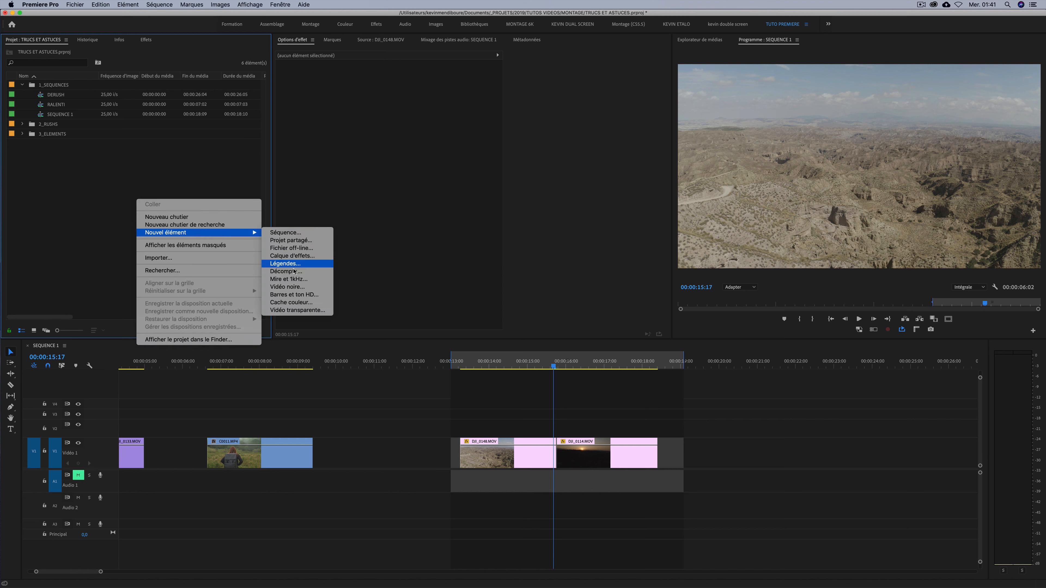
click(296, 256)
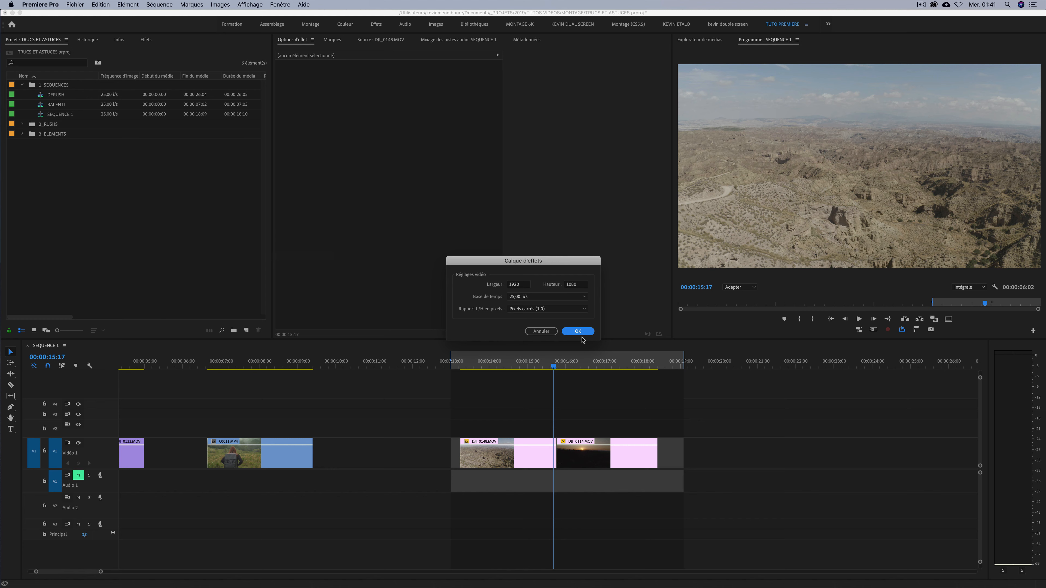
click(581, 331)
Place the adjustment layer on track V2 over the cut between DJI_0148.MOV and DJI_0114.MOV, trimmed to run from 00:00:15:05 to about 00:00:16:10
drag(42, 145, 535, 427)
drag(725, 425, 599, 425)
key(equal)
key(equal)
key(equal)
click(587, 425)
click(535, 366)
mouse_move(529, 367)
mouse_down()
mouse_move(469, 367)
mouse_move(605, 367)
mouse_move(543, 367)
mouse_up()
drag(481, 426, 475, 425)
mouse_move(658, 424)
mouse_down()
mouse_move(645, 422)
mouse_move(682, 421)
mouse_move(663, 421)
mouse_up()
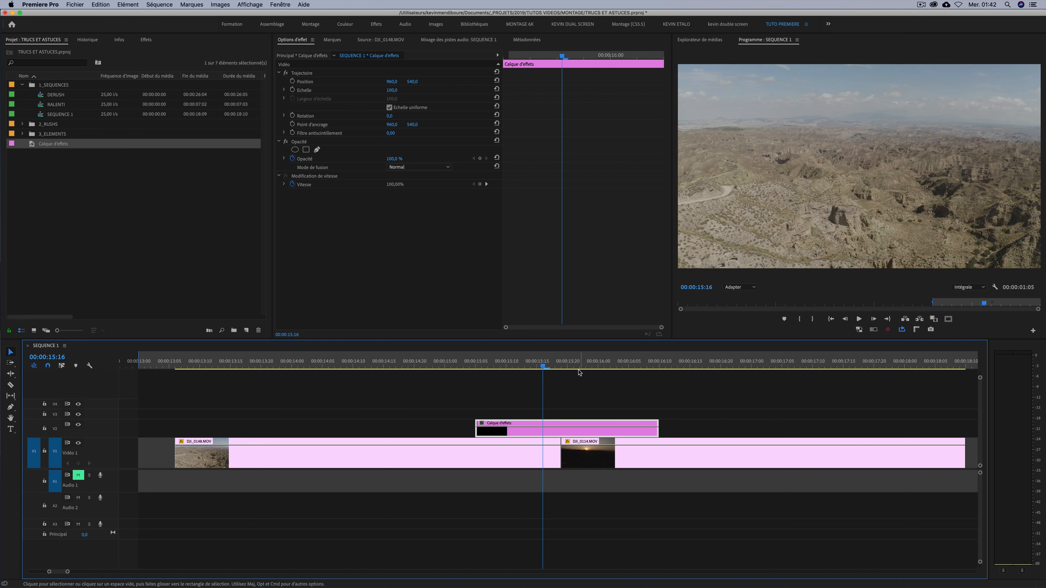
click(572, 397)
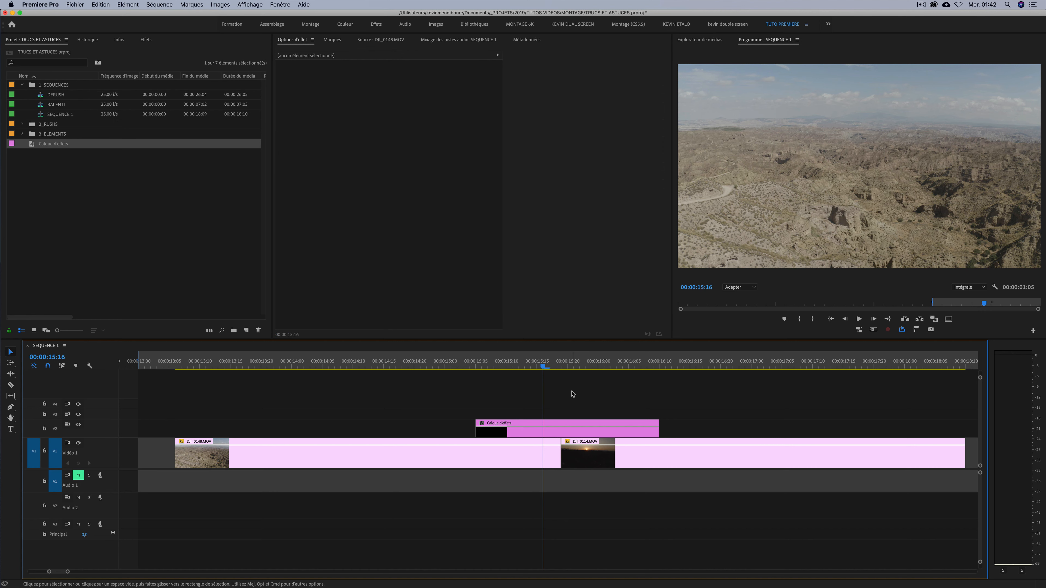
Find the Transformation effect under Déformation with the search "transfor" and apply it to the adjustment layer
click(146, 40)
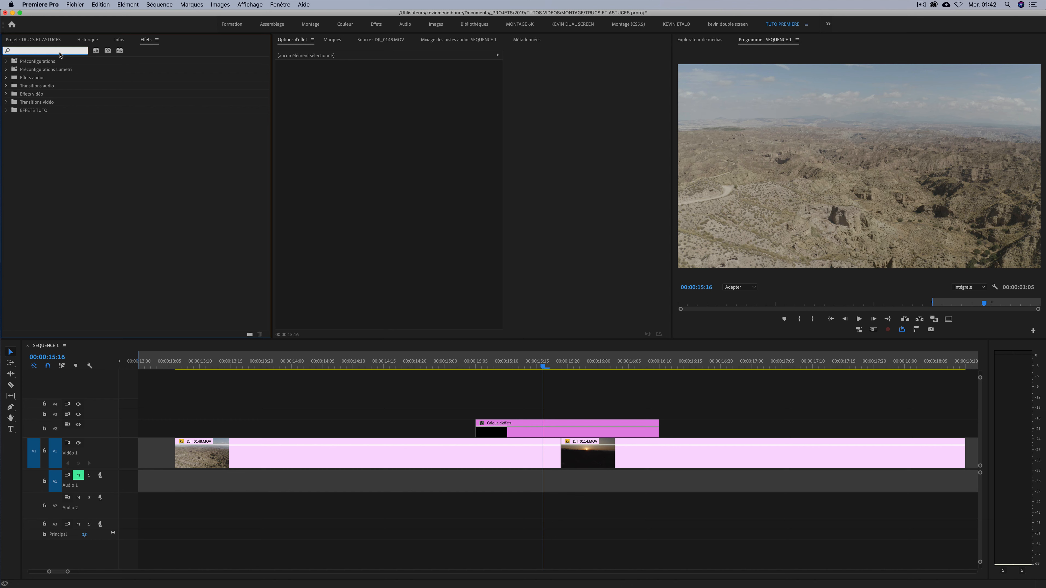
text(tra)
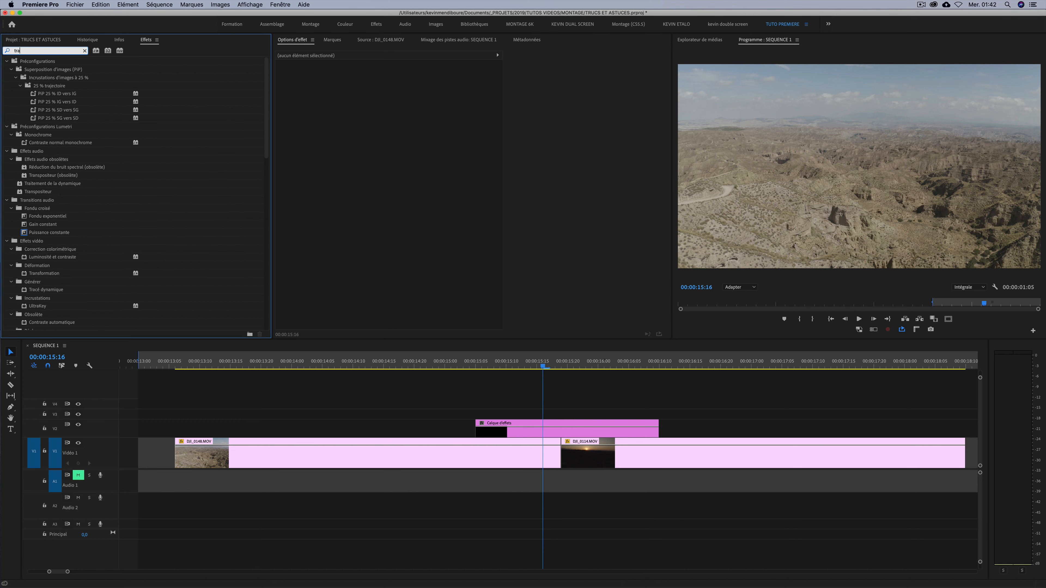
text(nsfor)
drag(94, 111, 555, 427)
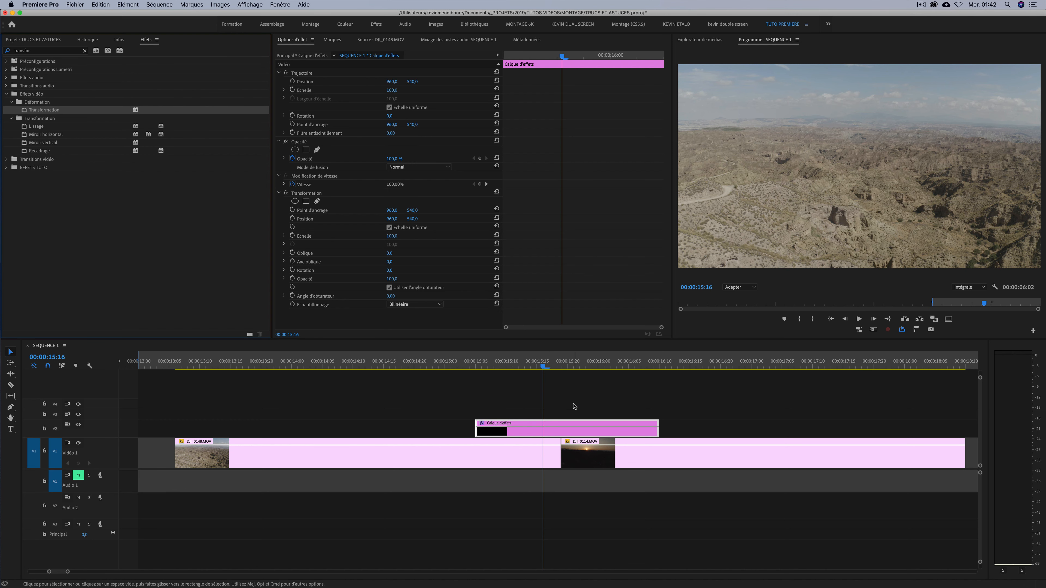
Try a 34° rotation in the adjustment layer's Transformation effect at 00:00:15:17 and undo it
key(Up)
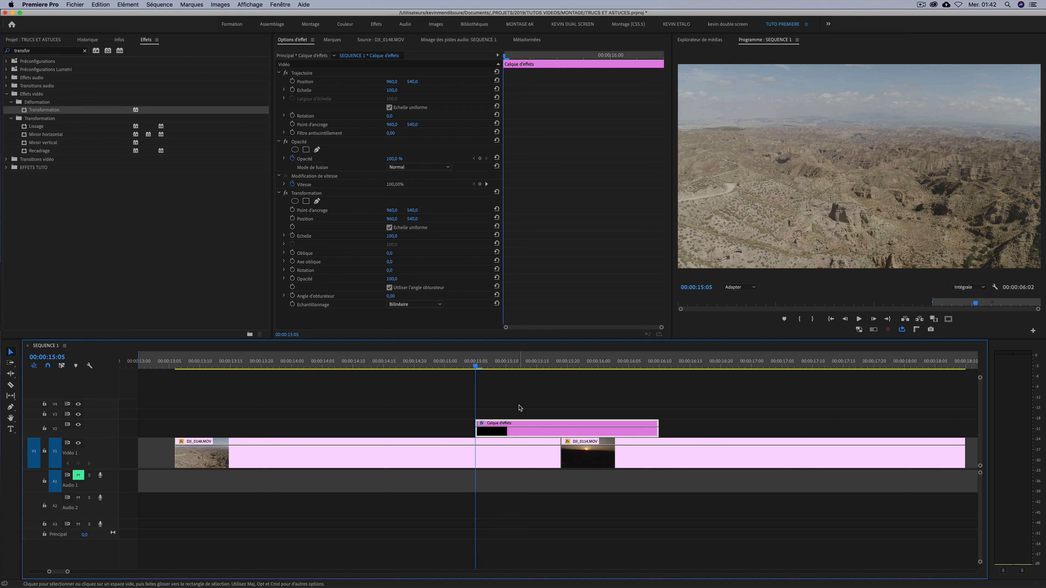
drag(477, 364, 549, 364)
drag(402, 274, 416, 274)
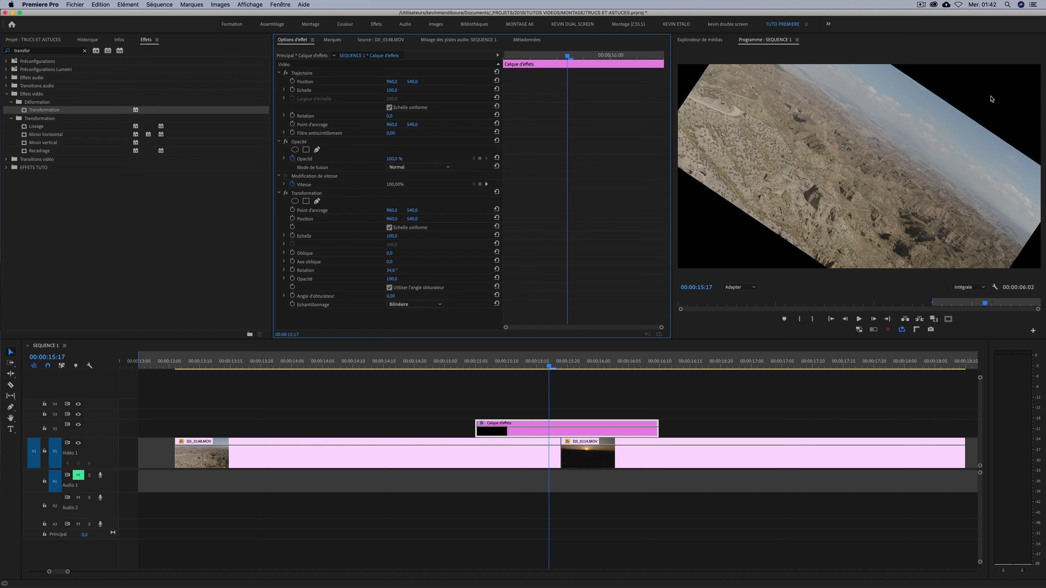
key(super+z)
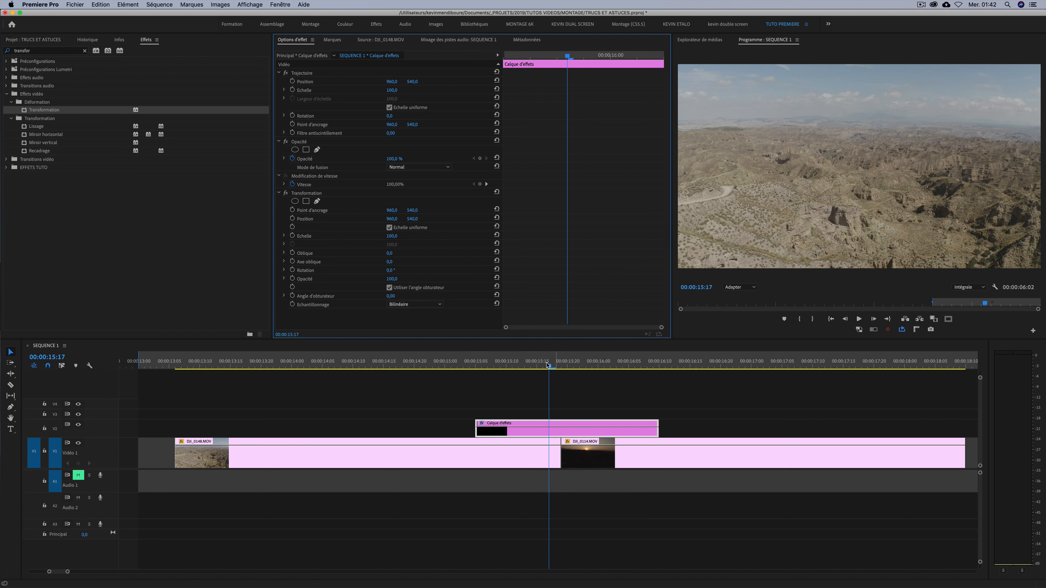
Keyframe the Transformation effect's scale (Echelle) from 100 at 00:00:15:05 to 248 at the cut, 00:00:15:19
drag(538, 368, 475, 368)
click(506, 425)
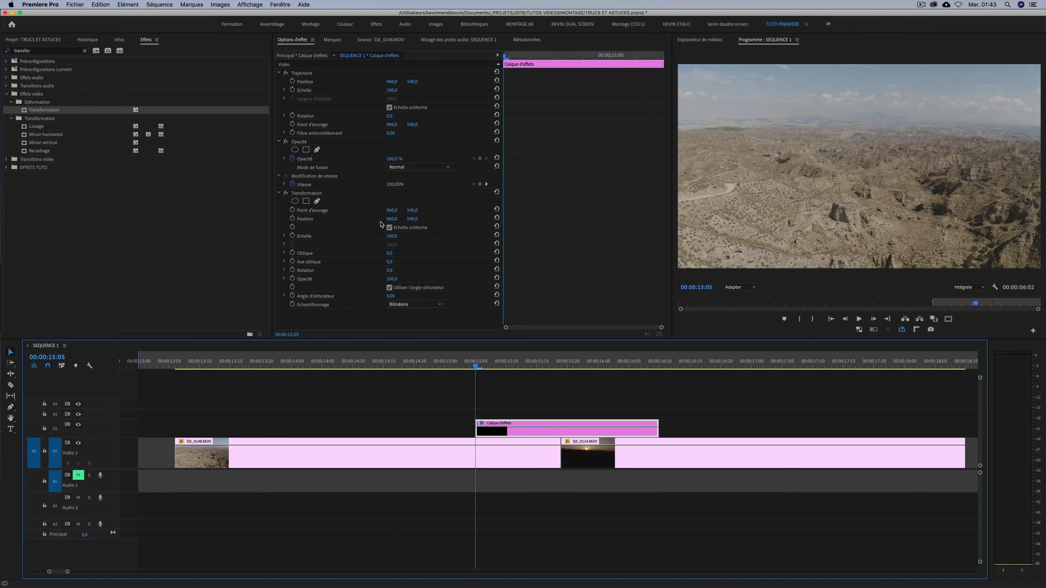
click(292, 236)
click(560, 364)
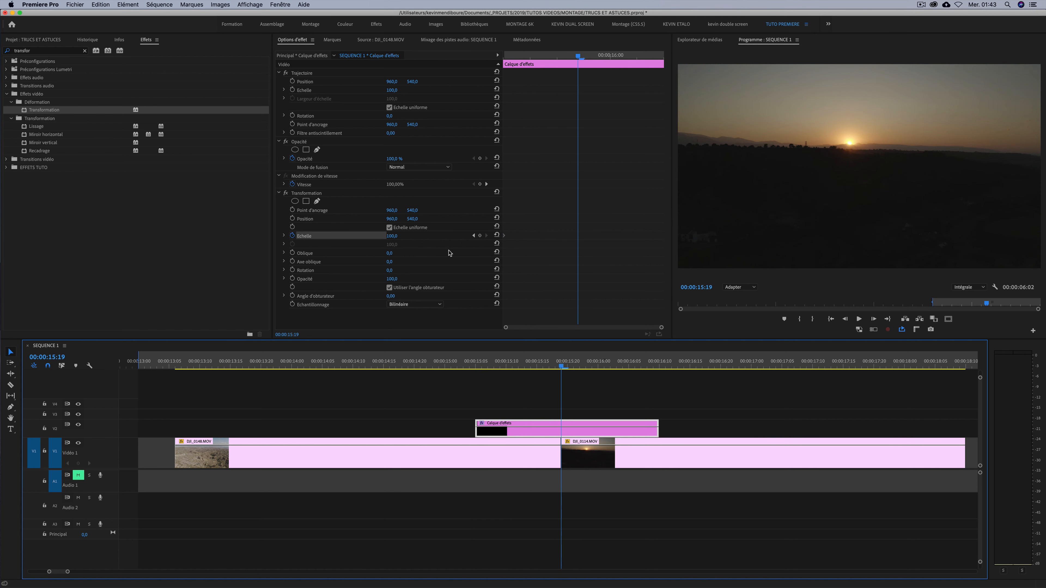
drag(392, 239, 453, 239)
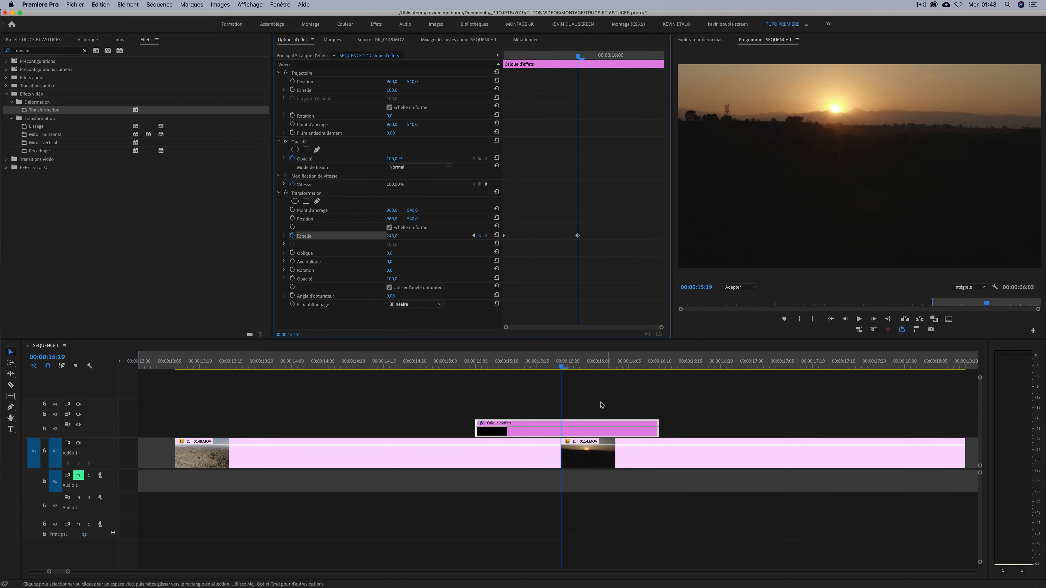
Add a third scale keyframe on the adjustment layer at 00:00:16:09, with the scale reset to 100
drag(561, 366, 654, 367)
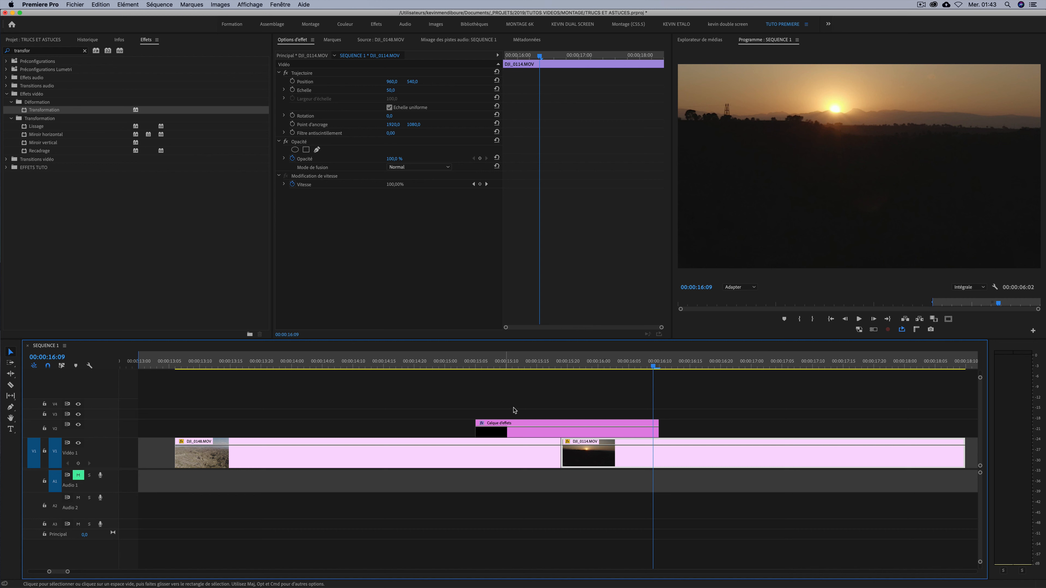
click(512, 425)
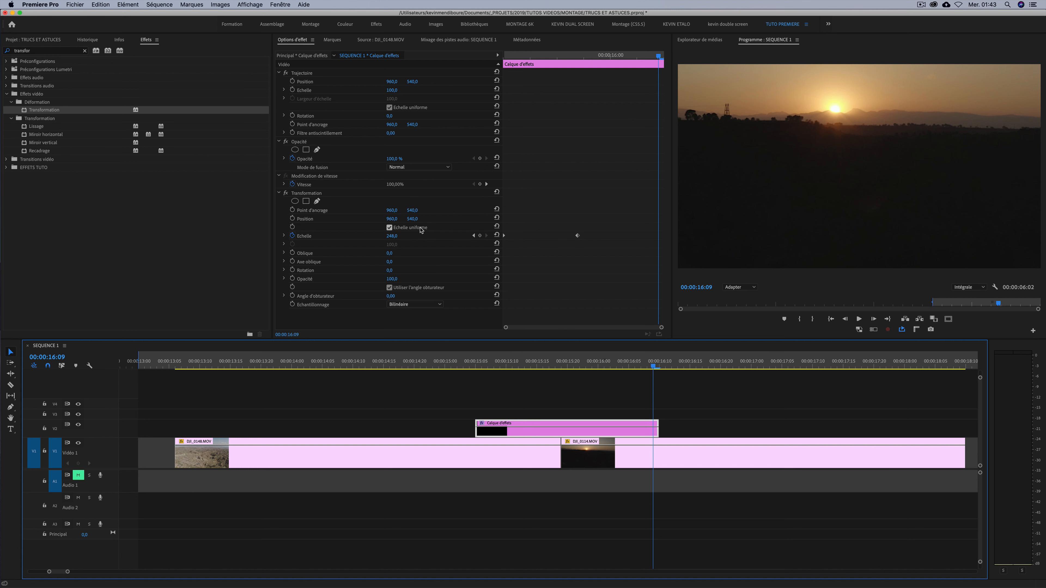
click(497, 236)
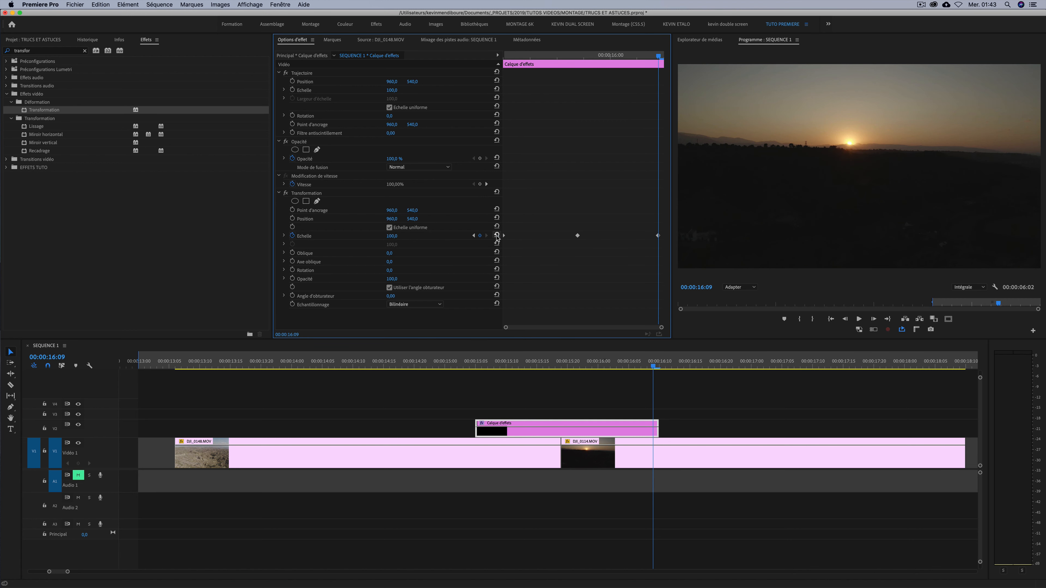
Play back the zoom transition and move the first scale keyframe to 00:00:15:10
click(480, 370)
key(space)
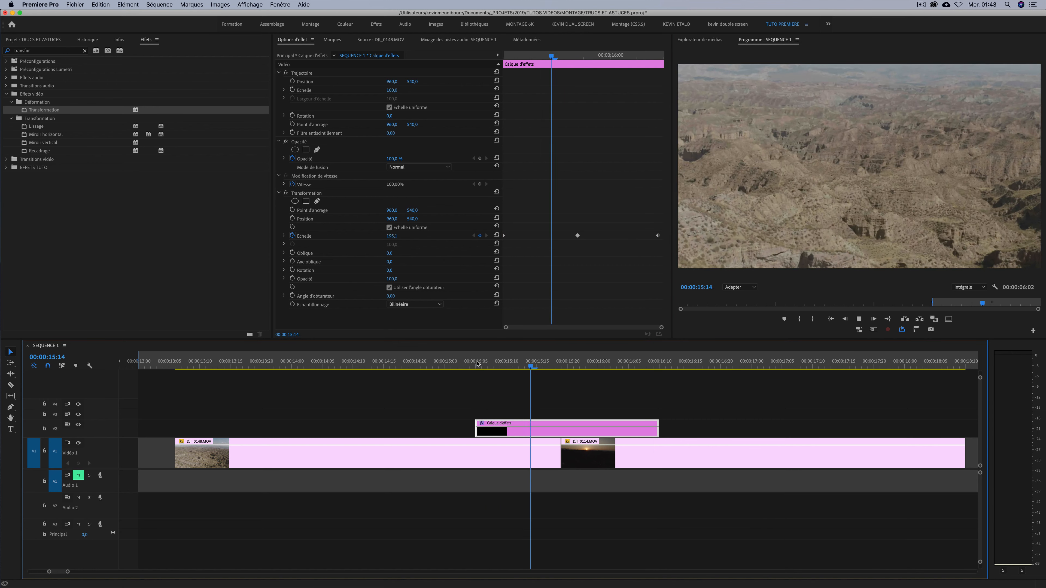
click(490, 364)
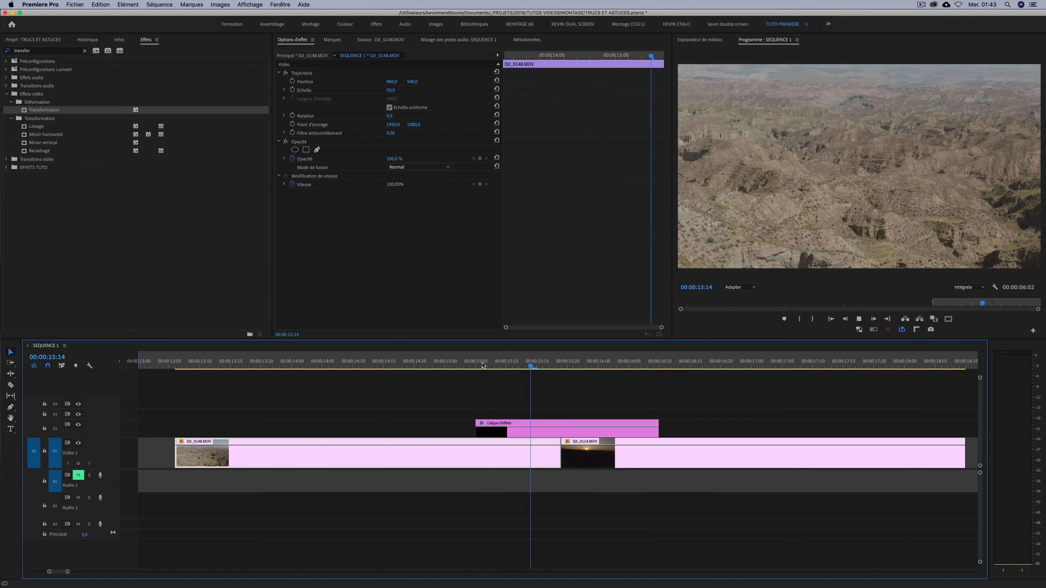
click(499, 366)
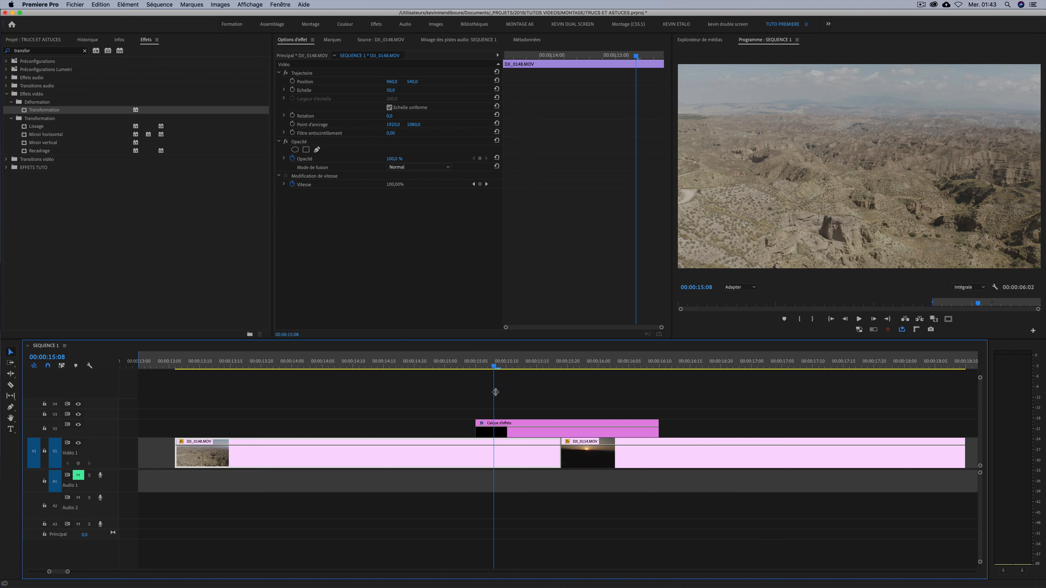
click(498, 428)
drag(494, 367, 508, 367)
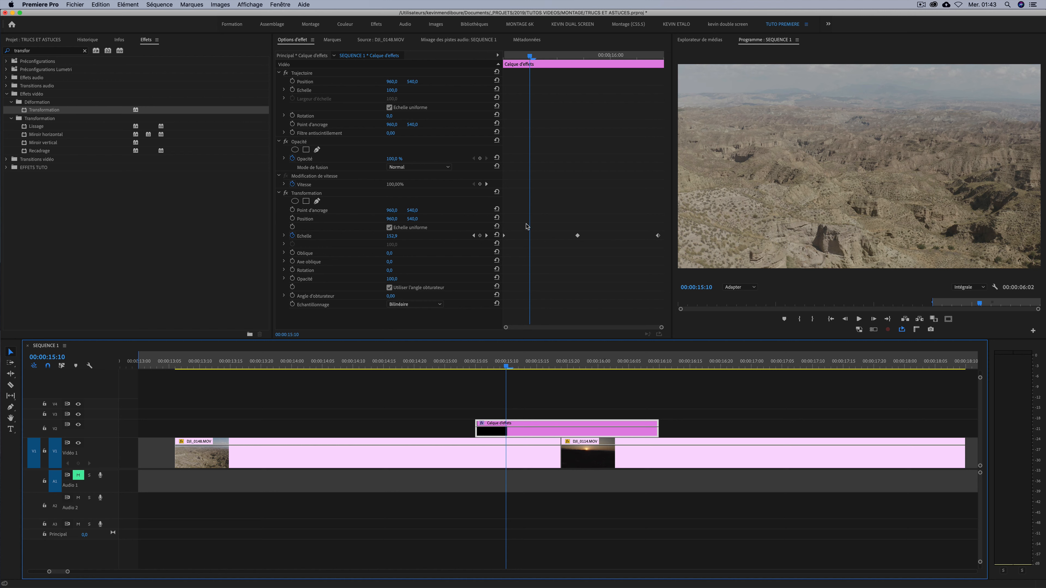
click(497, 235)
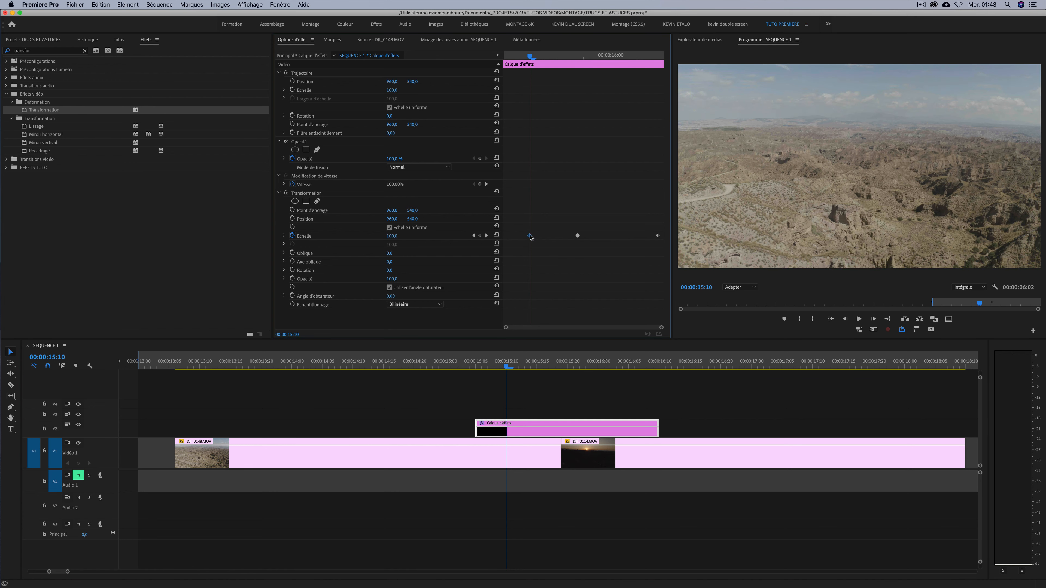
Replay the transition and tighten the zoom by moving the last scale keyframe to about 00:00:16:02 and the first to about 00:00:15:13
click(494, 360)
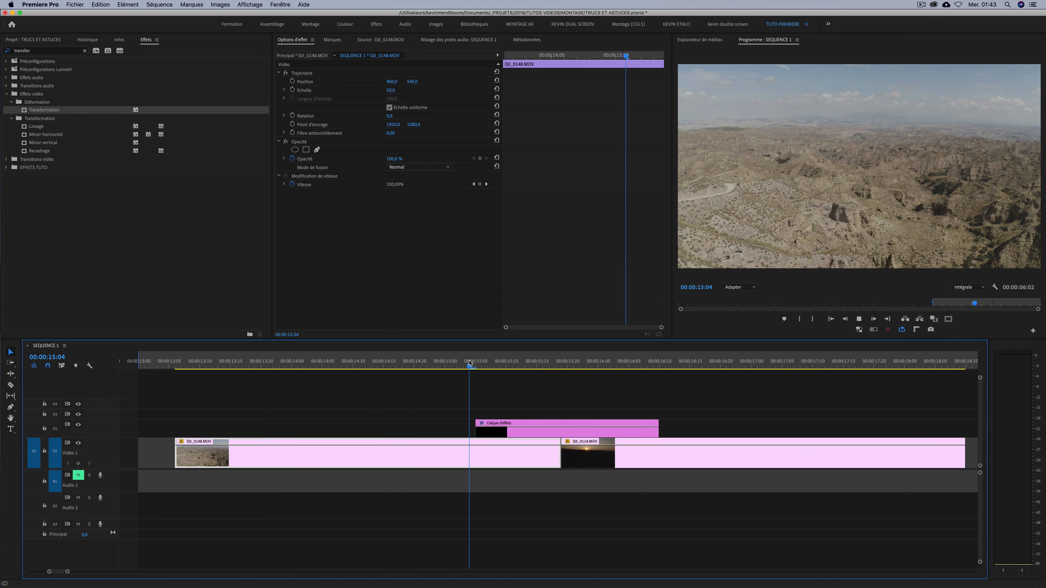
key(space)
key(space)
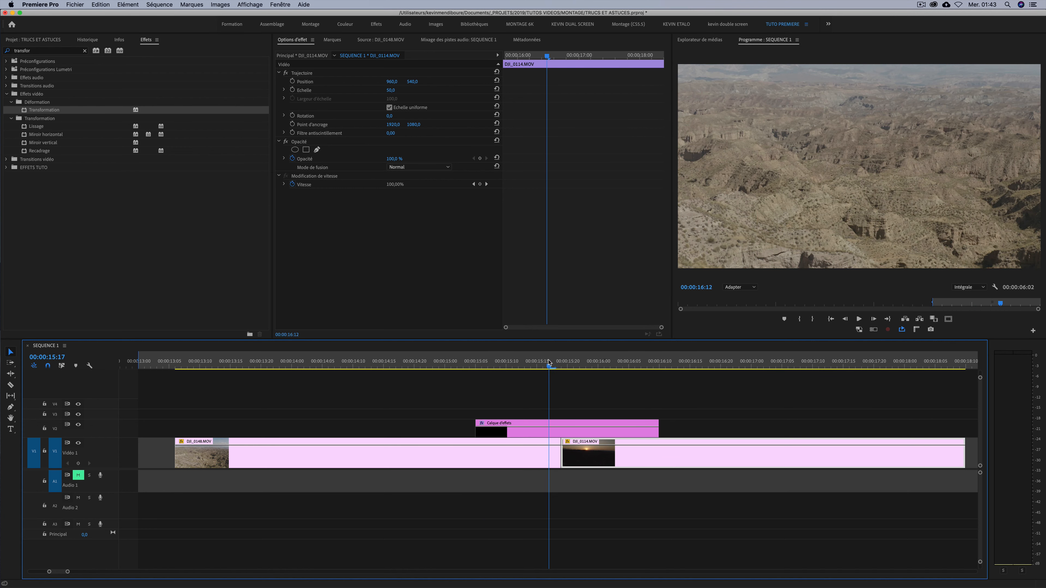
click(555, 426)
drag(556, 362, 587, 362)
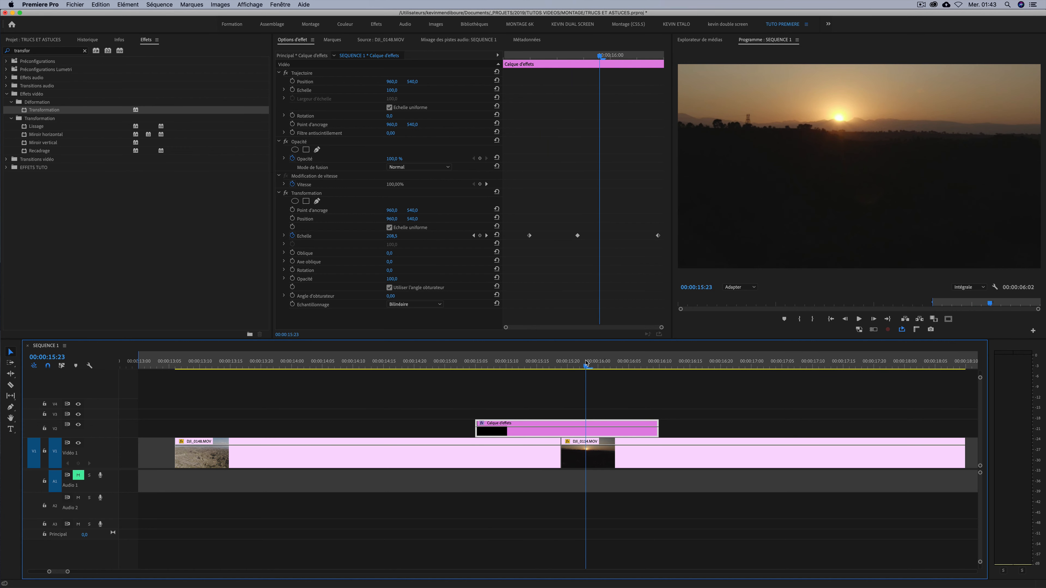
drag(657, 236, 622, 235)
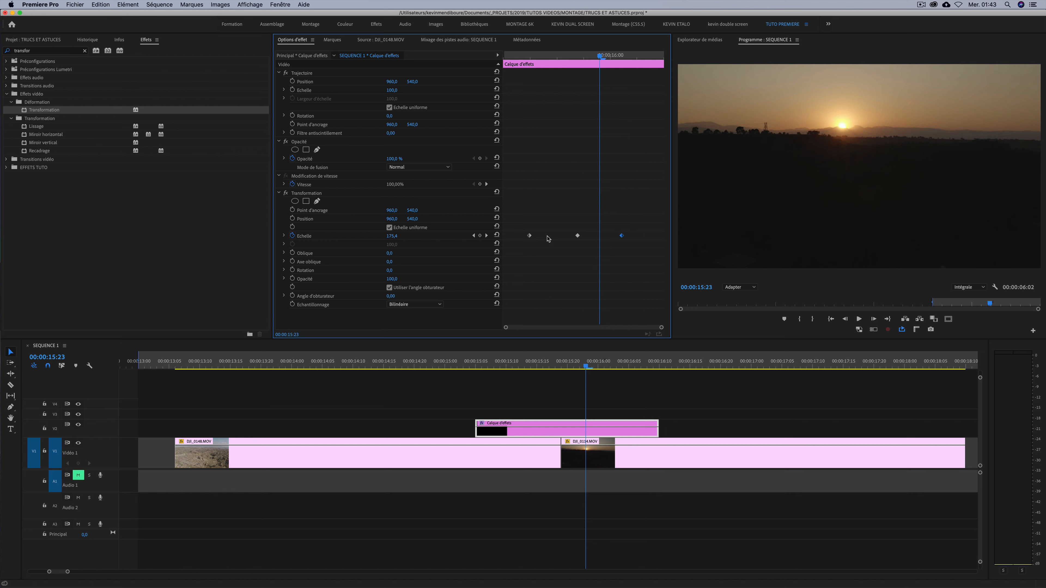
drag(532, 237, 544, 235)
Examine the zoom frame by frame from 00:00:15:12 to 00:00:15:23
drag(601, 56, 542, 61)
key(Left)
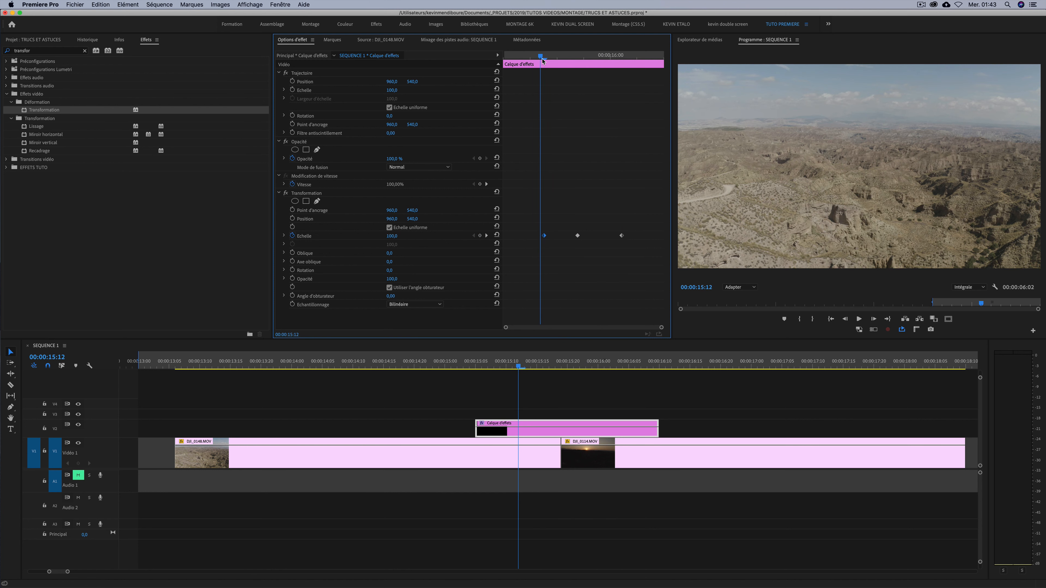
key(Right)
key(Right)
key(Right)
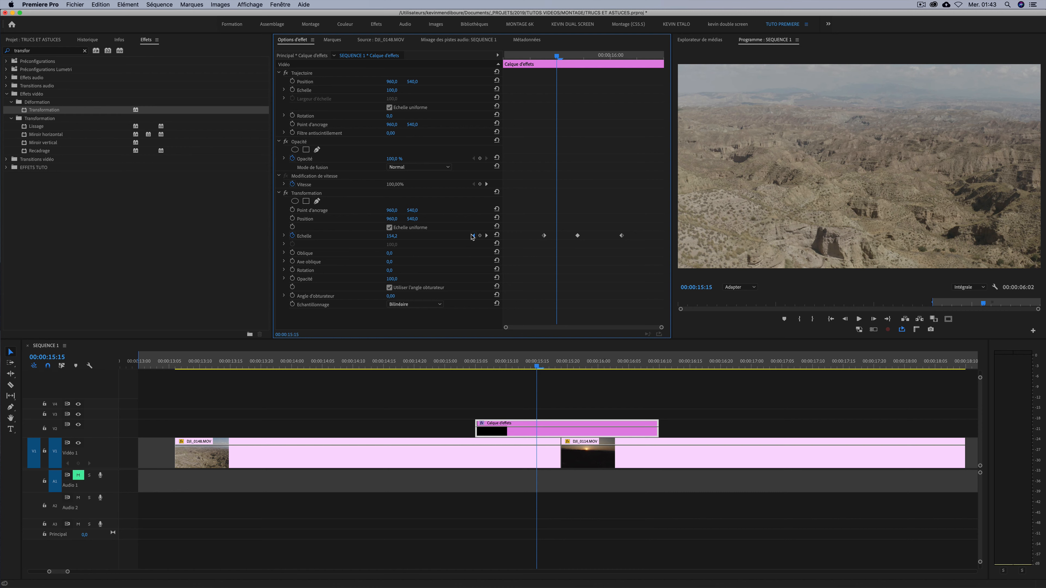
key(Left)
key(Left)
key(Right)
key(Right)
key(Right)
key(Right)
key(Right)
key(Right)
key(Right)
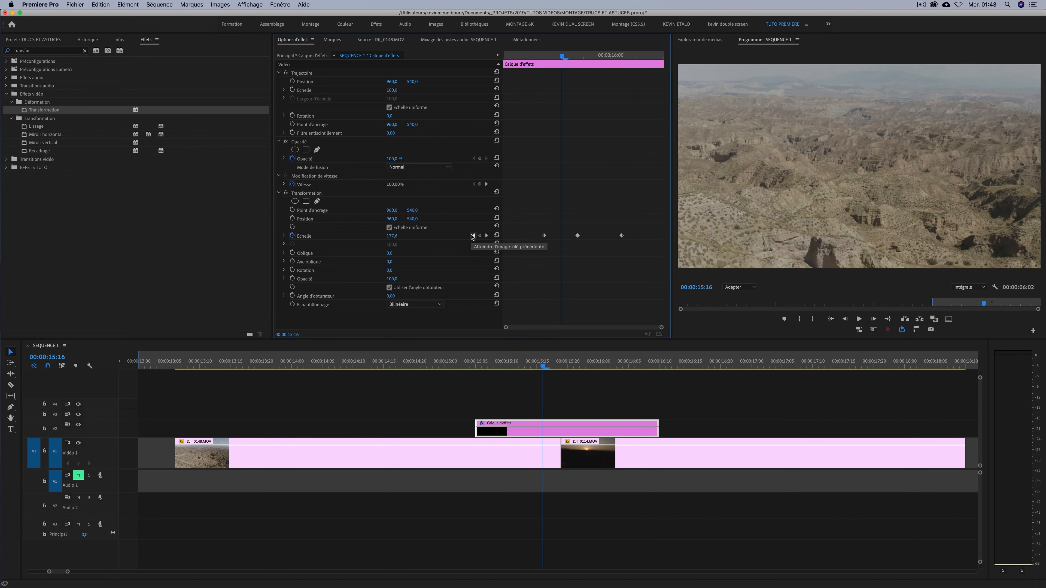
key(Right)
key(Right)
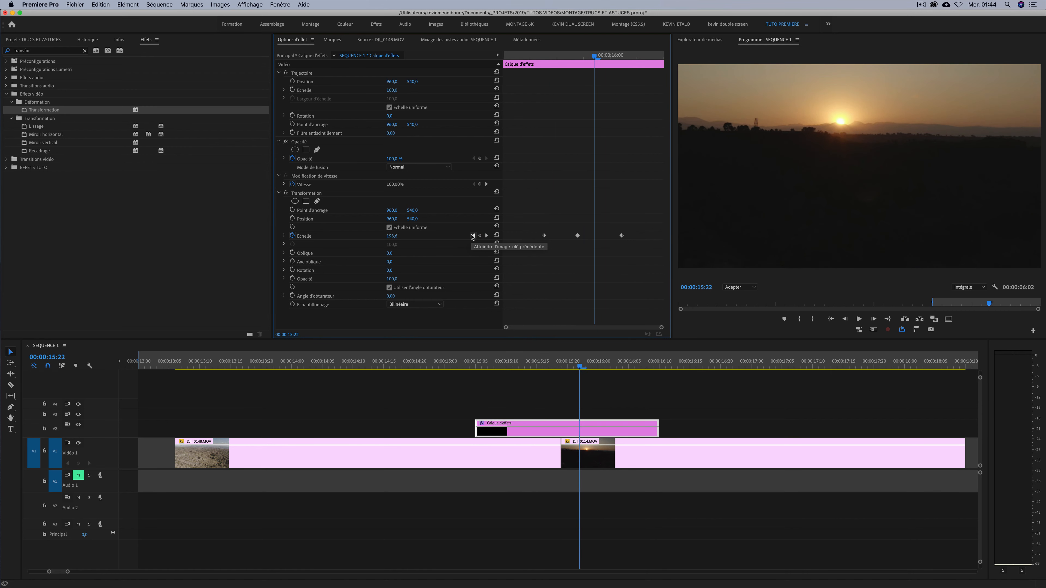
key(Right)
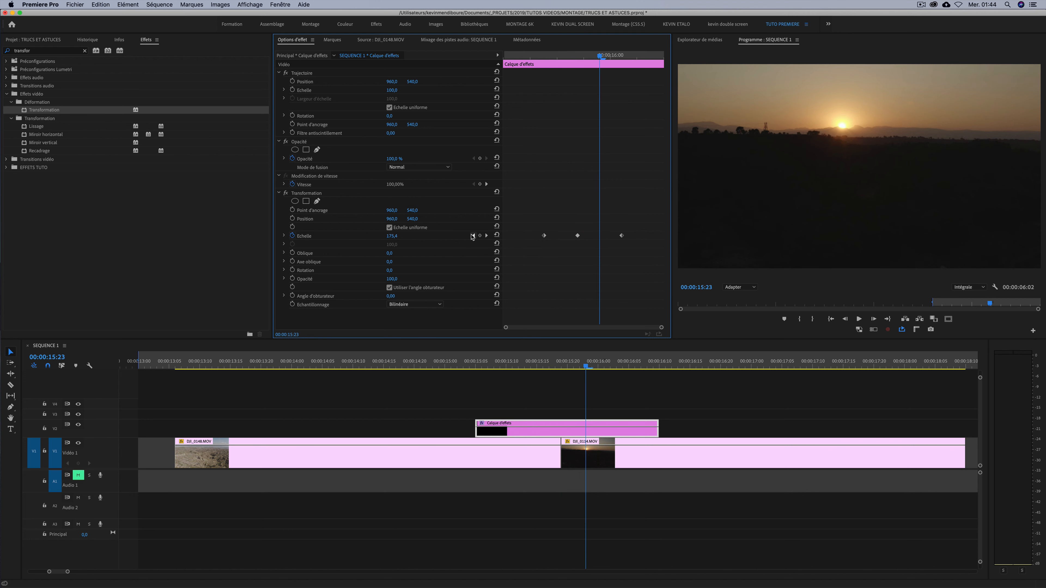
Move the last scale keyframe to about 00:00:15:23 and the middle one to about 00:00:15:18
click(621, 236)
drag(621, 236, 572, 238)
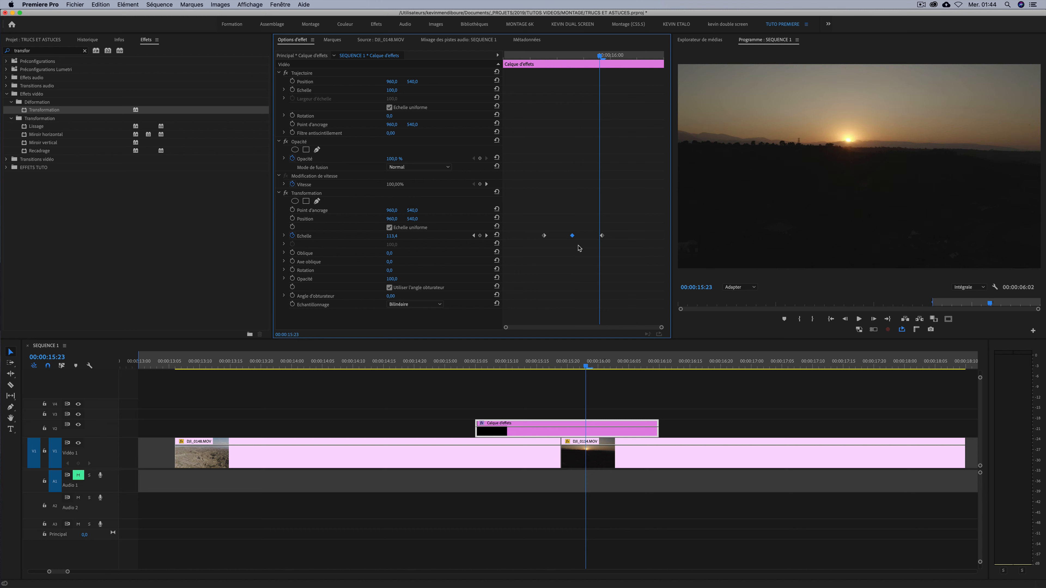
Align the middle scale keyframe with the clip cut at 00:00:15:19, move the first one to about 00:00:15:15, and play the zoom
drag(579, 247, 577, 237)
drag(599, 56, 576, 58)
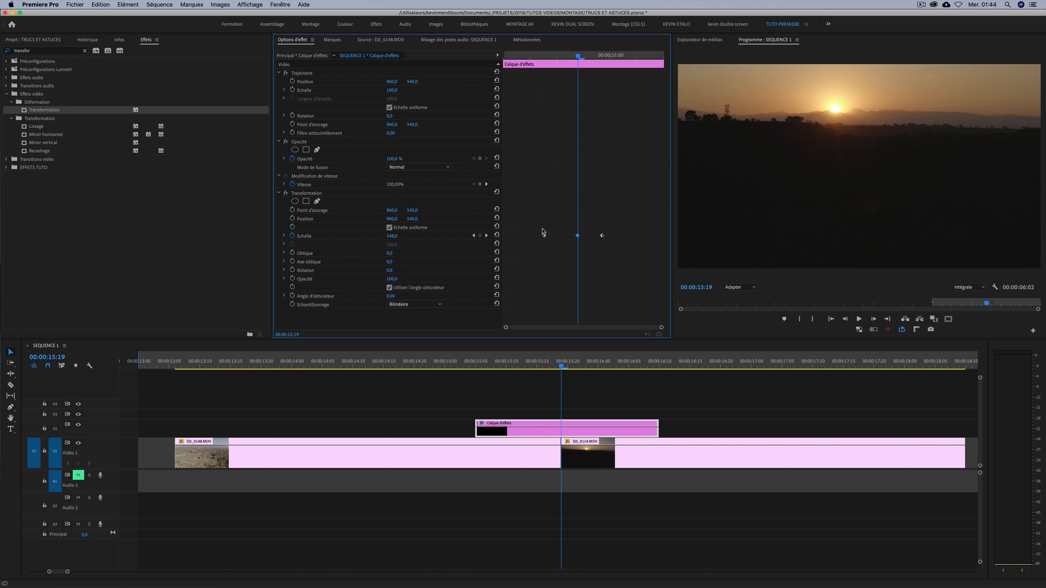
drag(544, 238, 557, 238)
click(532, 362)
key(space)
click(531, 362)
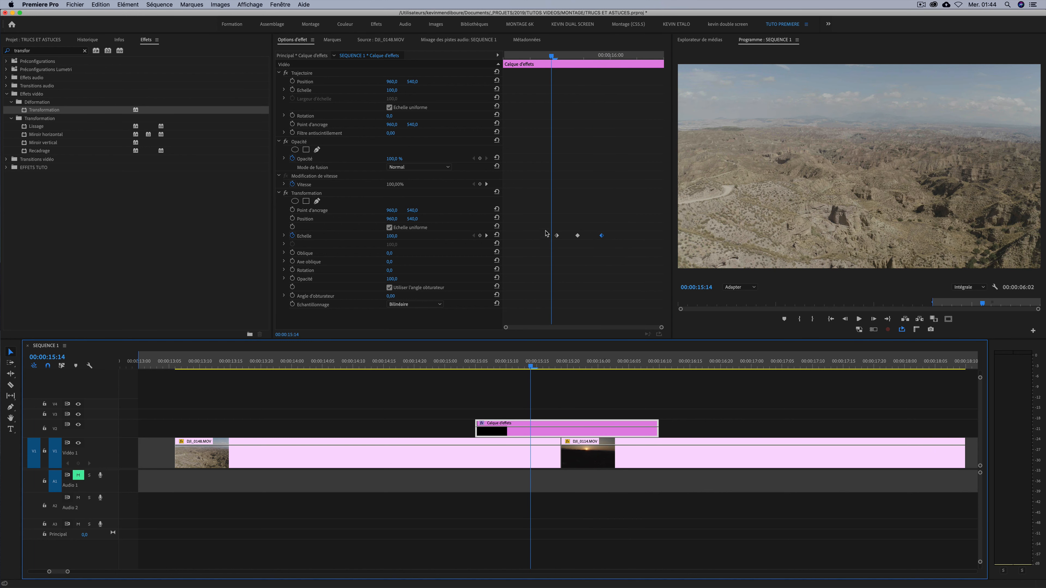
Move the first scale keyframe to about 00:00:15:13 and the last to about 00:00:15:24, and replay the transition
drag(554, 238, 608, 236)
click(534, 368)
key(space)
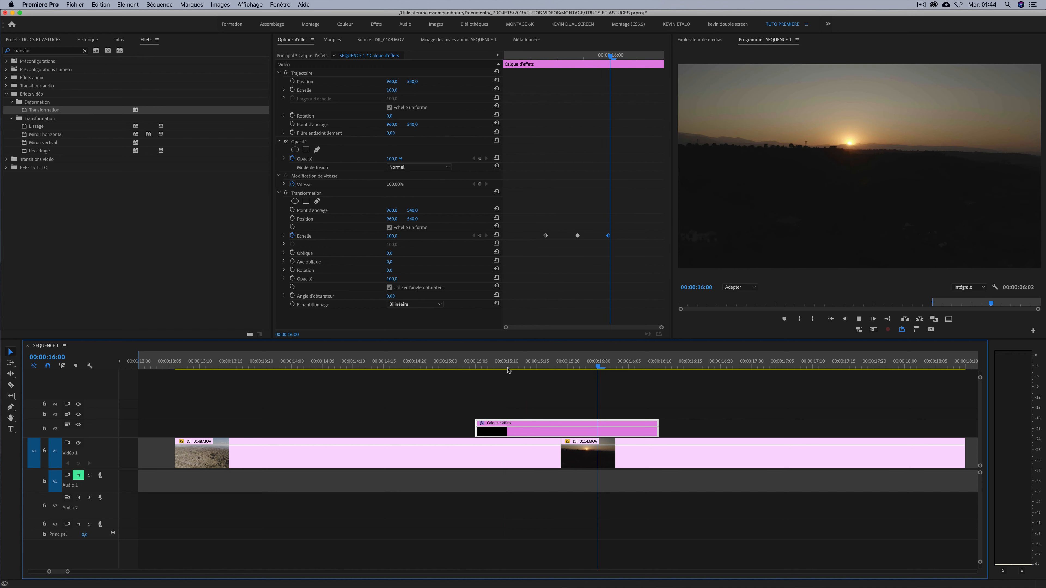
click(462, 362)
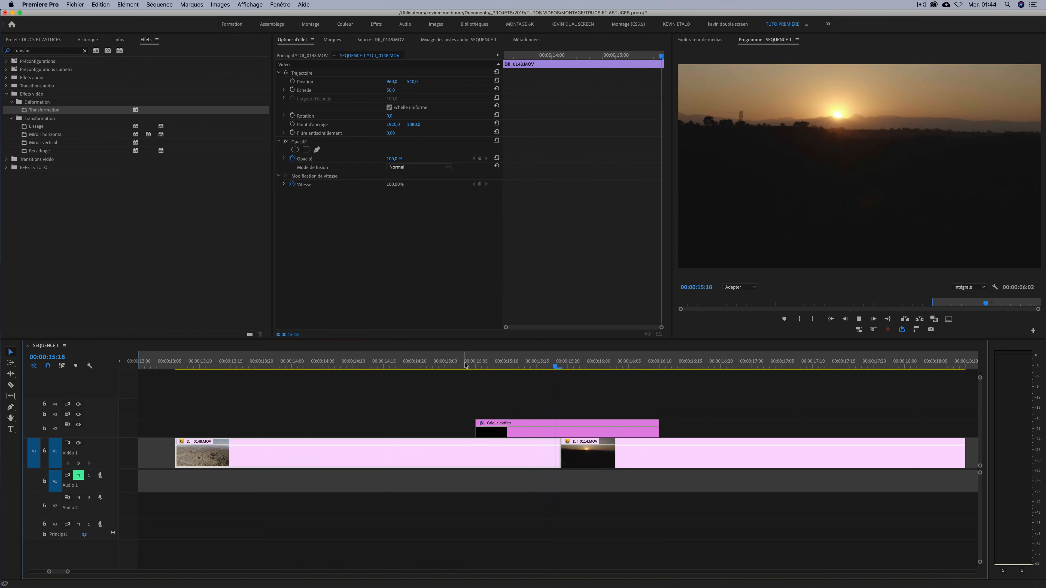
click(479, 364)
key(space)
click(481, 365)
Try a Transformation rotation of about 28° on the adjustment layer at 00:00:15:14
click(512, 424)
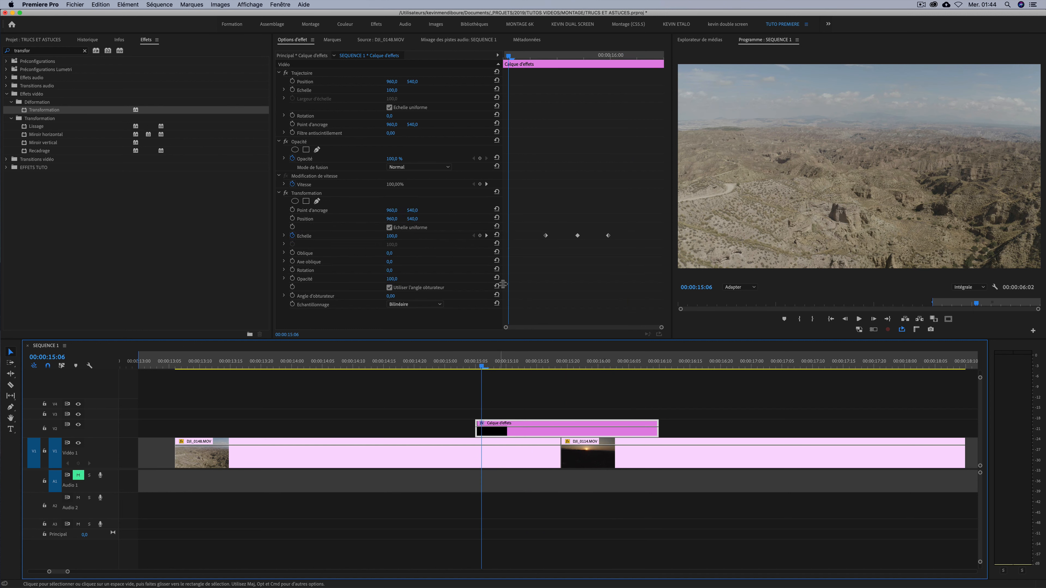
click(486, 235)
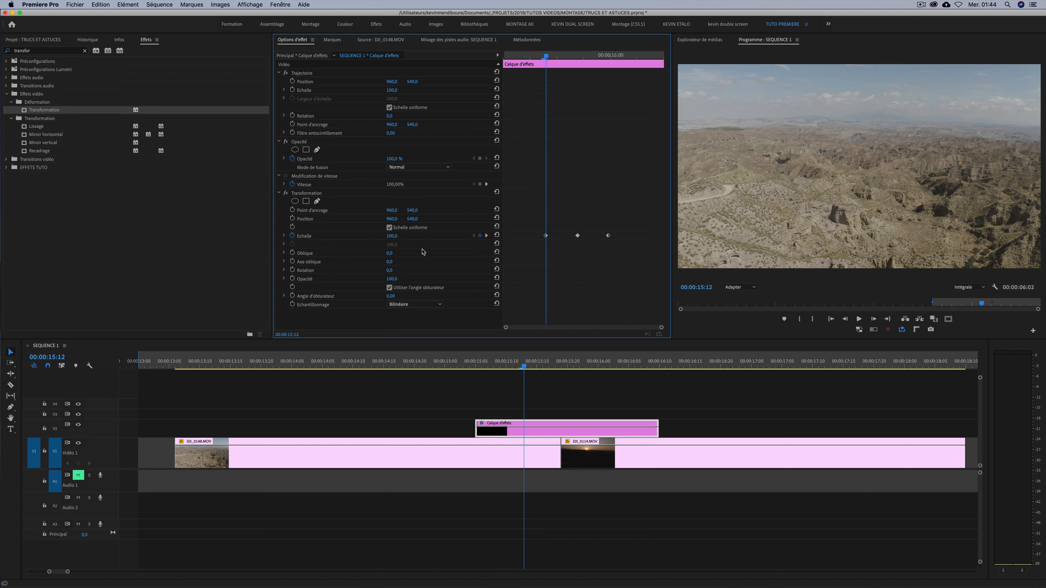
key(Right)
key(Right)
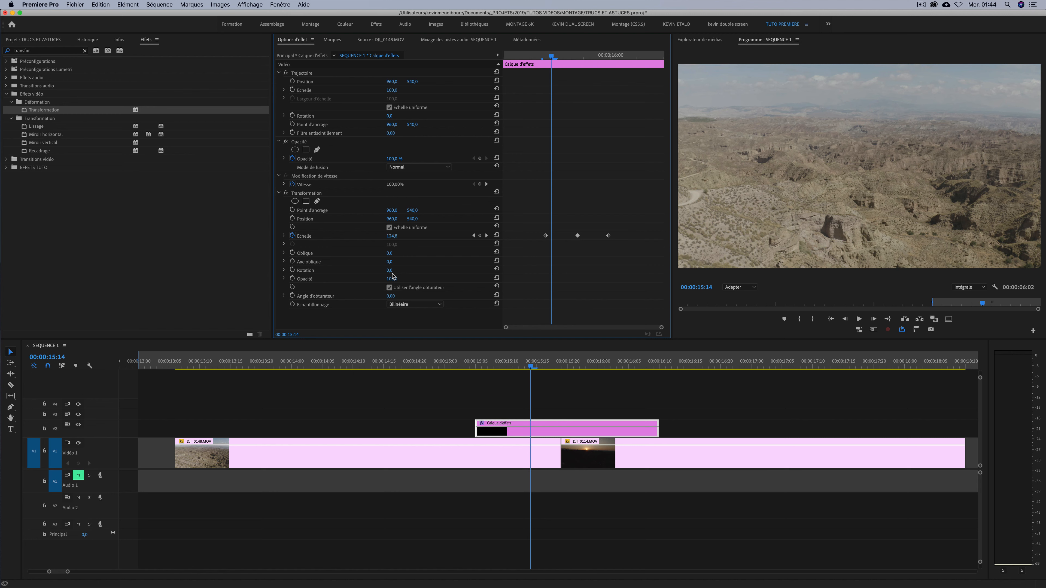
drag(389, 271, 401, 271)
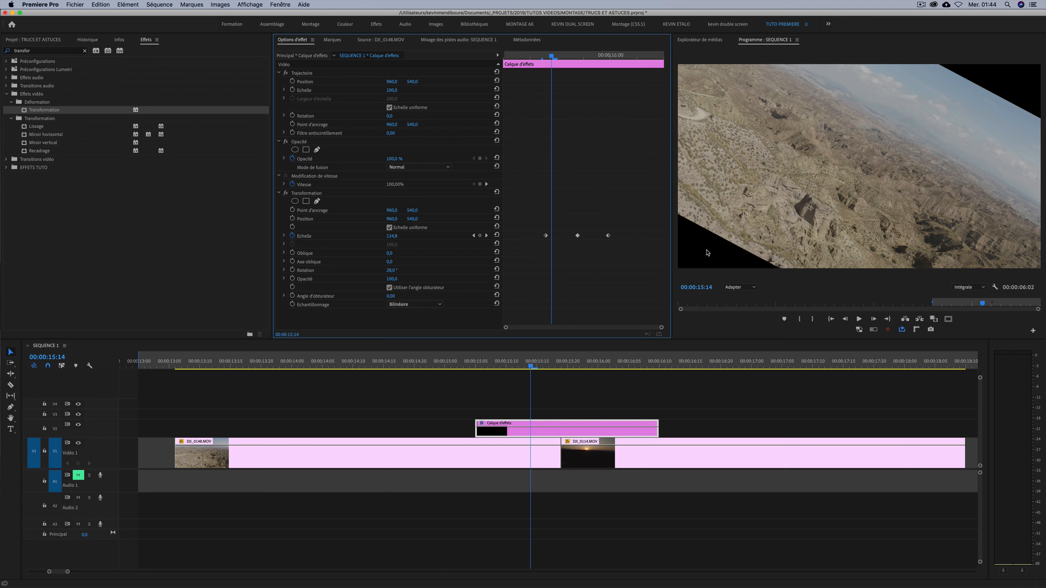
key(Left)
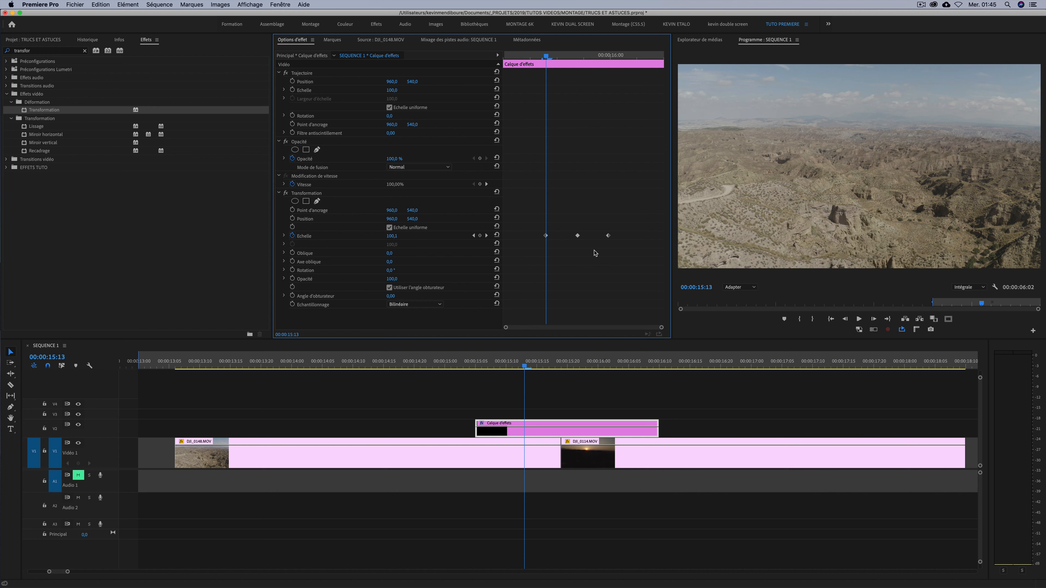
Start animating the Transformation effect's rotation with a 0° keyframe at 00:00:15:16
key(Right)
key(Right)
key(Right)
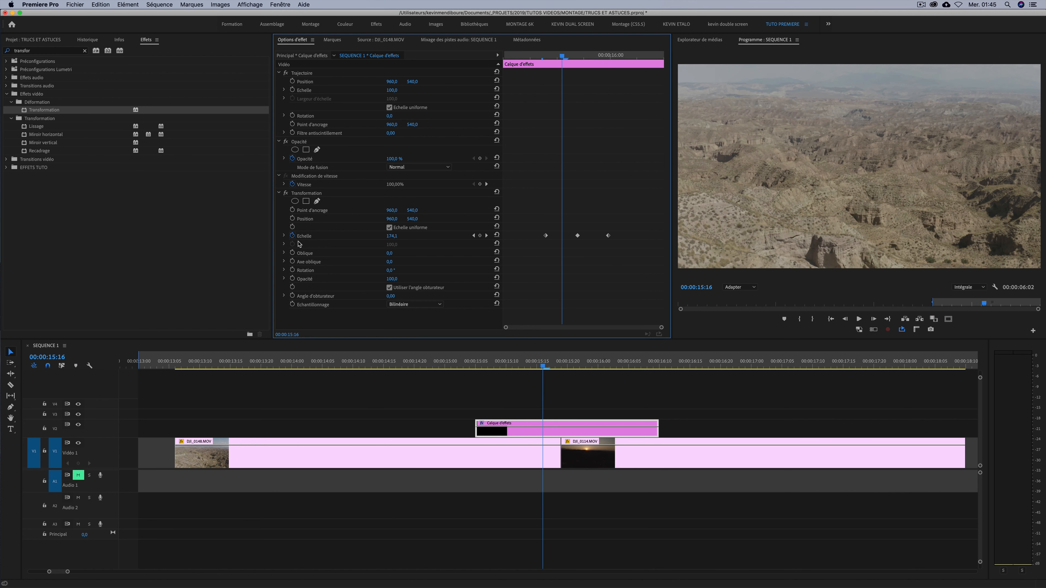
click(292, 270)
Add a second rotation keyframe at 00:00:15:22 with a rough rotation of more than one full turn
key(Right)
key(Right)
key(Right)
key(Right)
key(Right)
key(Right)
key(Right)
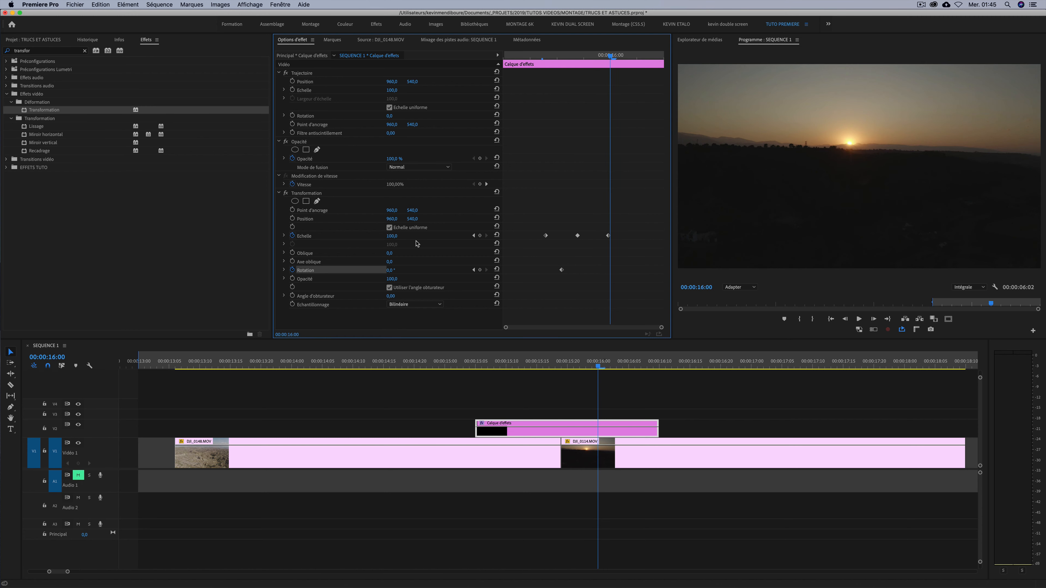
click(486, 235)
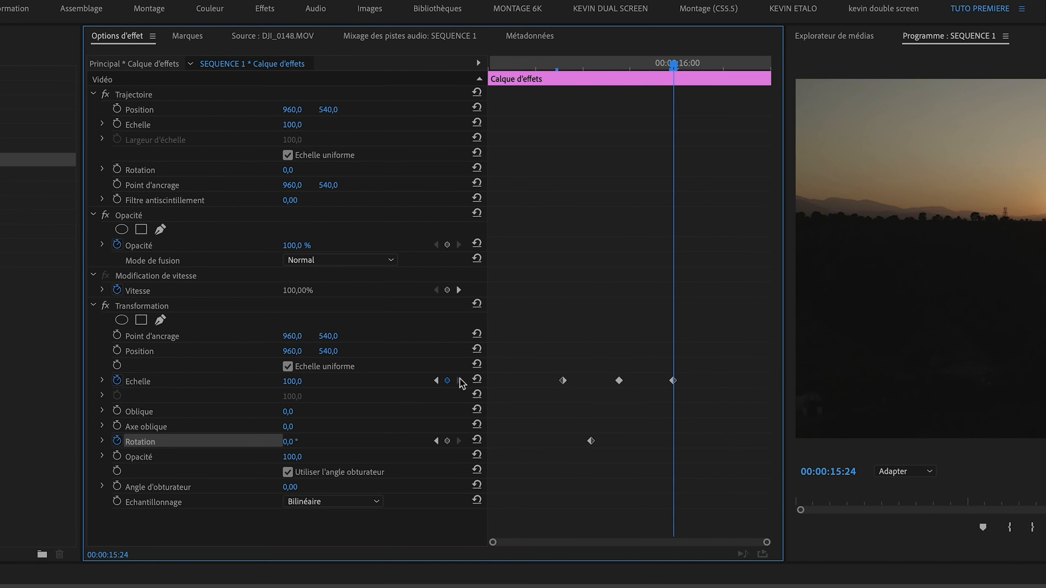
key(Left)
key(Left)
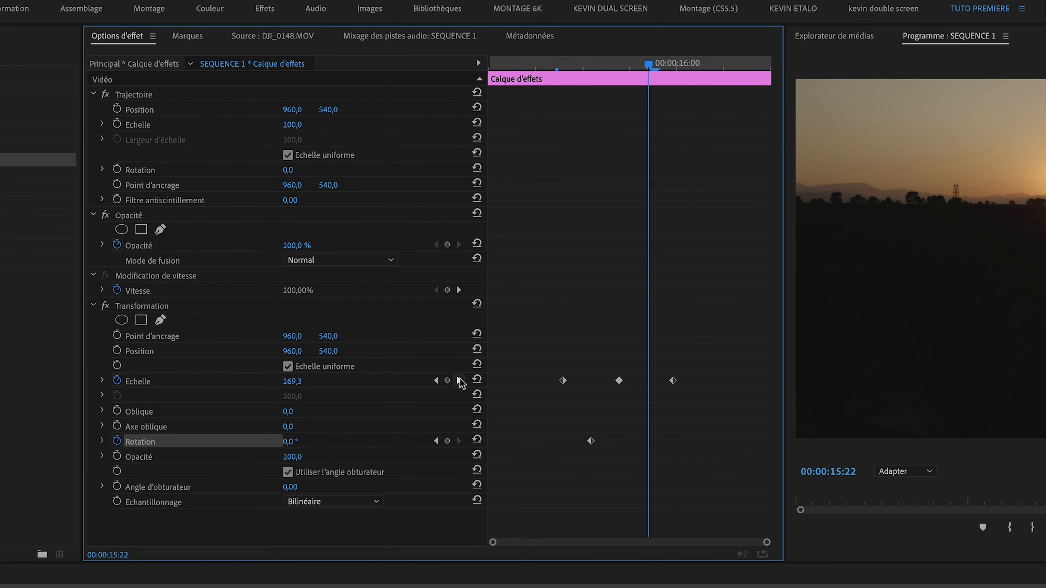
click(288, 441)
text(31)
key(Return)
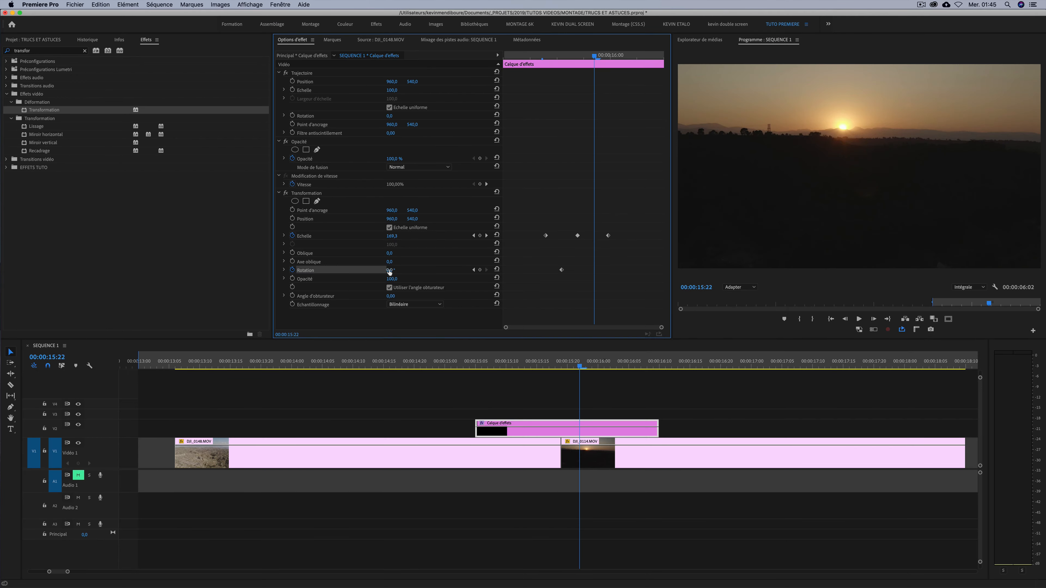
drag(391, 270, 562, 270)
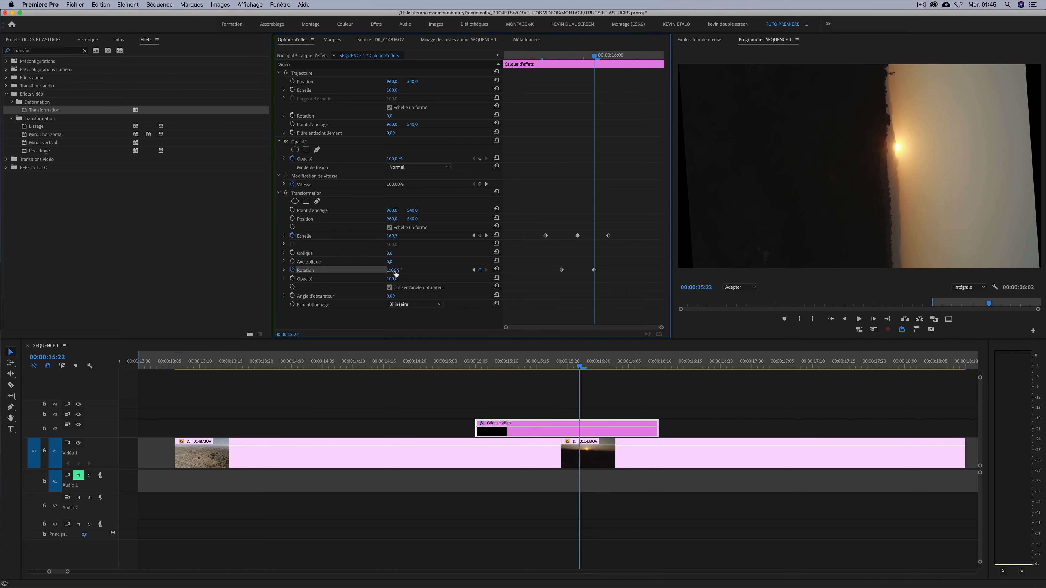
Set the rotation keyframe at 00:00:15:22 to exactly one full turn (1x0,0°)
click(383, 253)
click(428, 250)
key(BackSpace)
key(BackSpace)
key(BackSpace)
key(BackSpace)
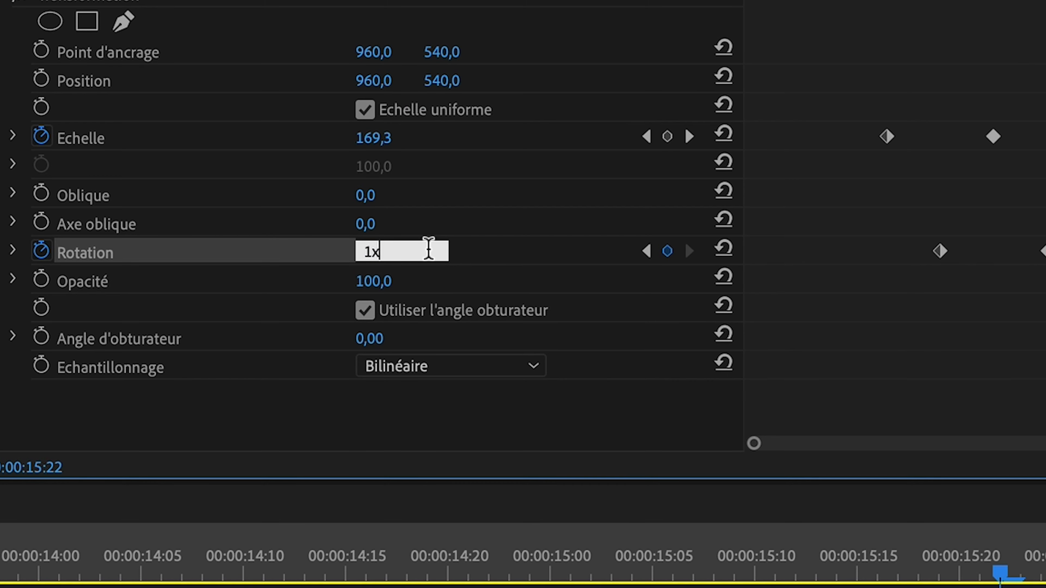
text(0)
key(Return)
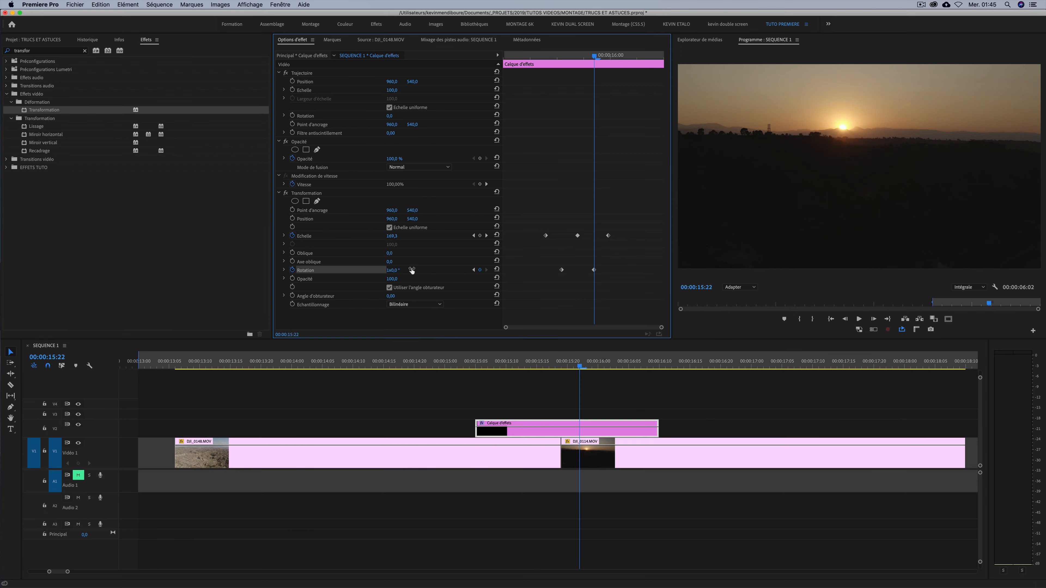
Widen the zoom by moving the last scale keyframe to about 00:00:16:00 and the first to about 00:00:15:12, and replay the transition
drag(541, 369, 575, 359)
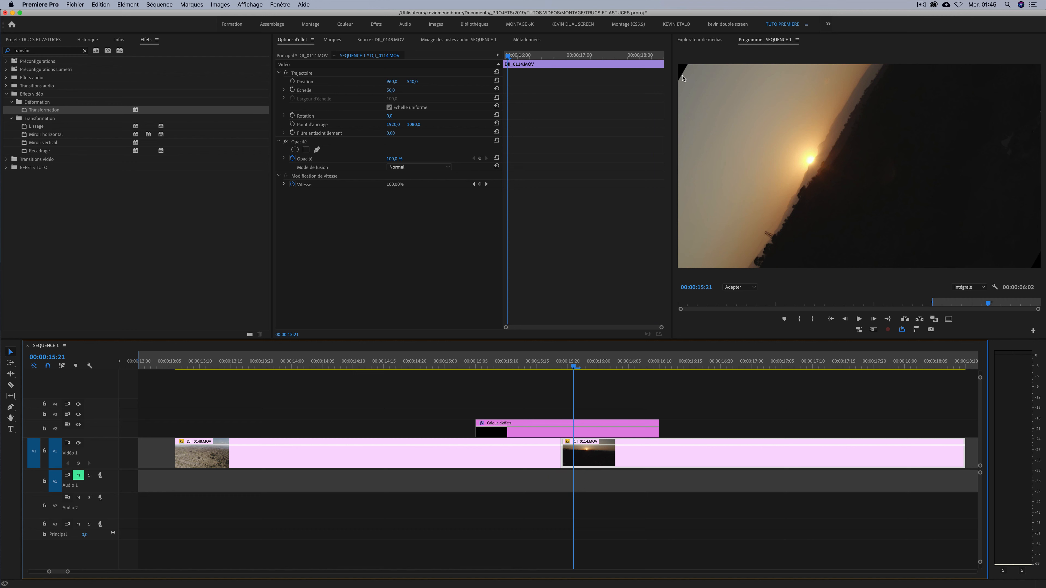
click(582, 421)
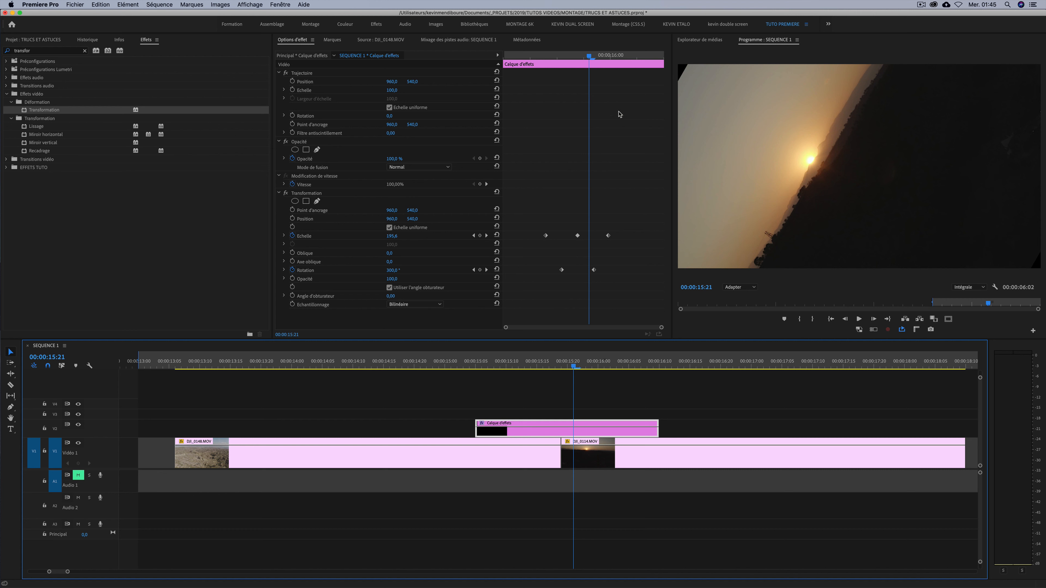
click(308, 238)
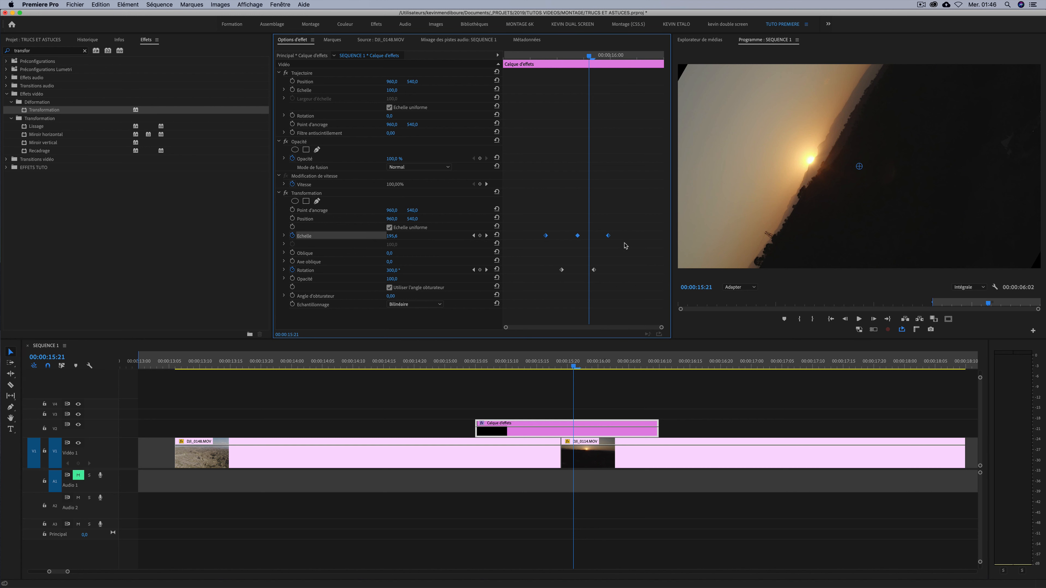
drag(608, 238, 614, 238)
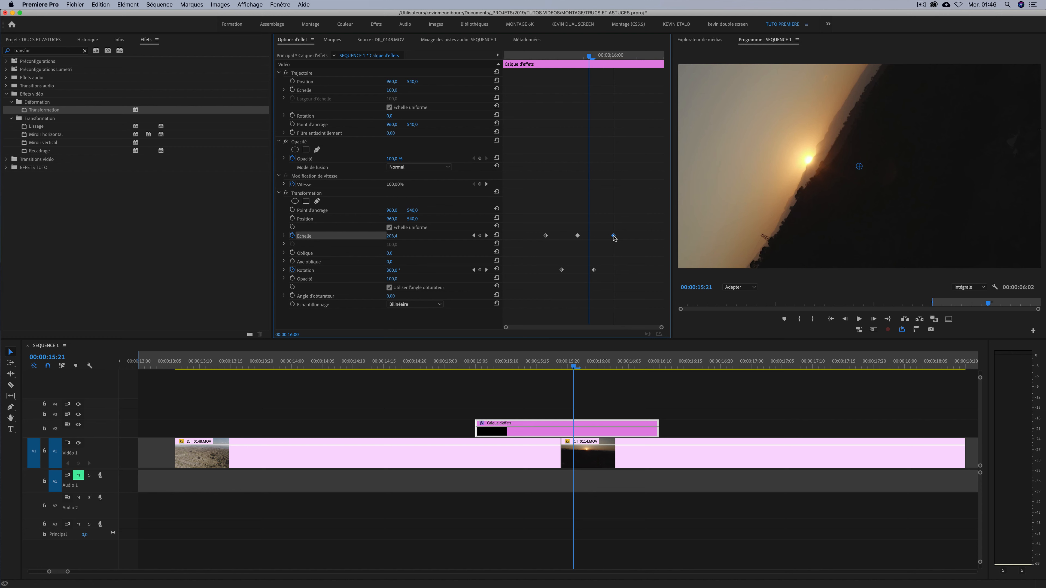
mouse_move(590, 58)
mouse_down()
mouse_move(563, 58)
mouse_move(571, 57)
mouse_up()
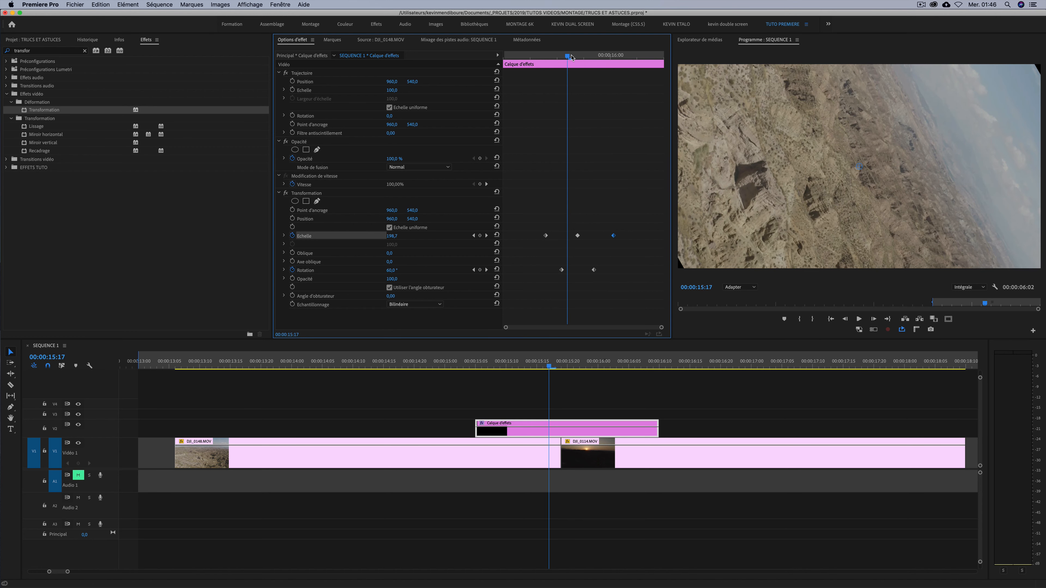
drag(545, 238, 541, 238)
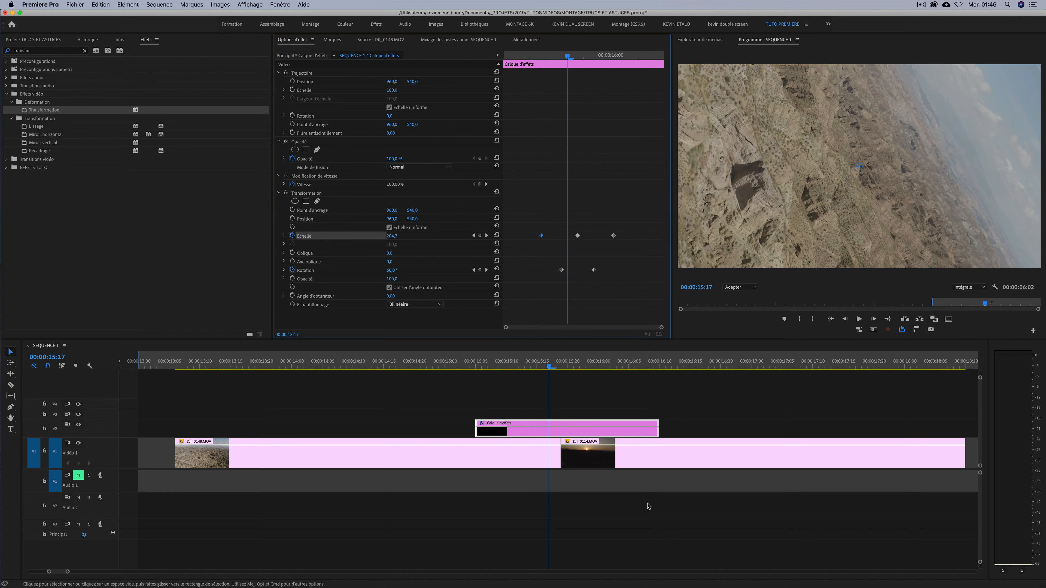
click(538, 366)
key(space)
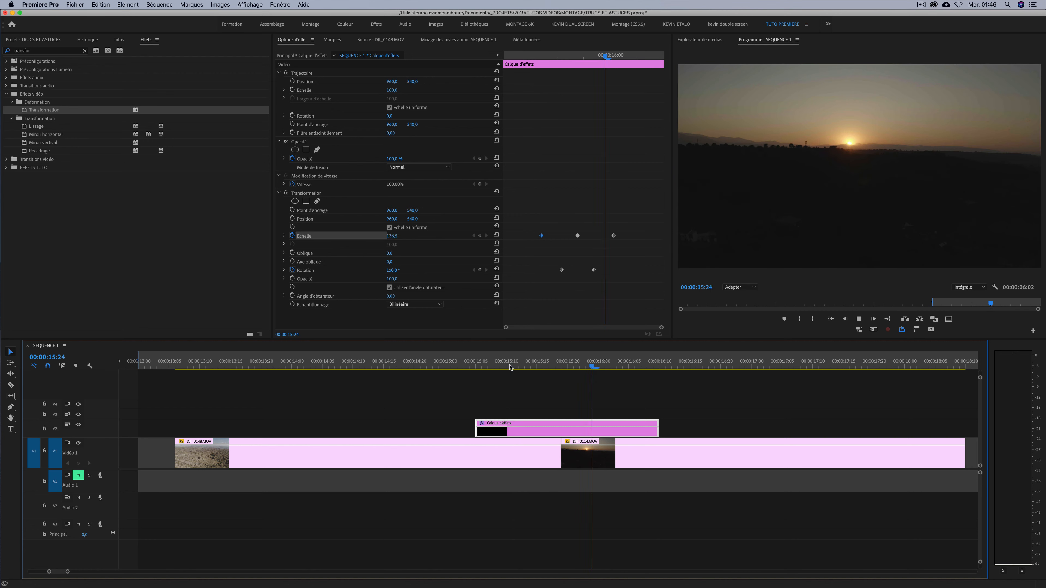
drag(540, 366, 489, 364)
key(space)
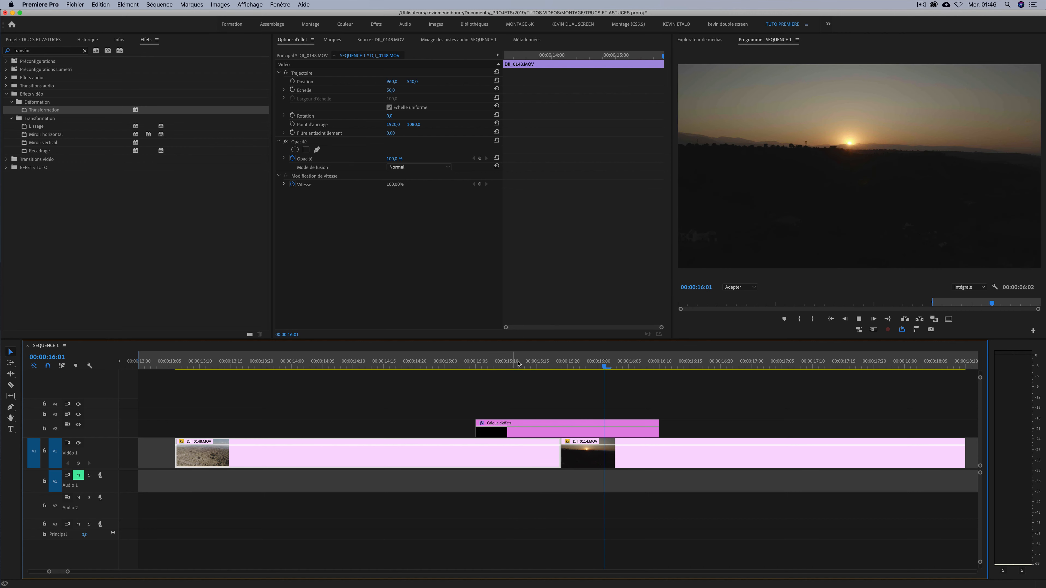
key(space)
Add motion blur to the adjustment layer's Transformation by disabling "Utiliser l'angle obturateur" and setting the shutter angle to about 188
click(538, 424)
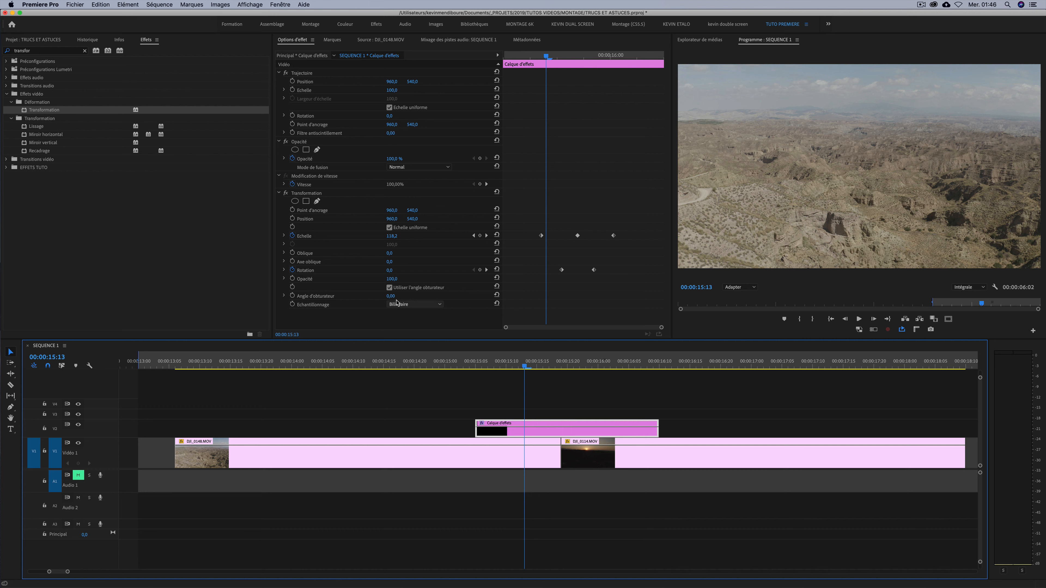
click(389, 288)
drag(390, 299, 447, 299)
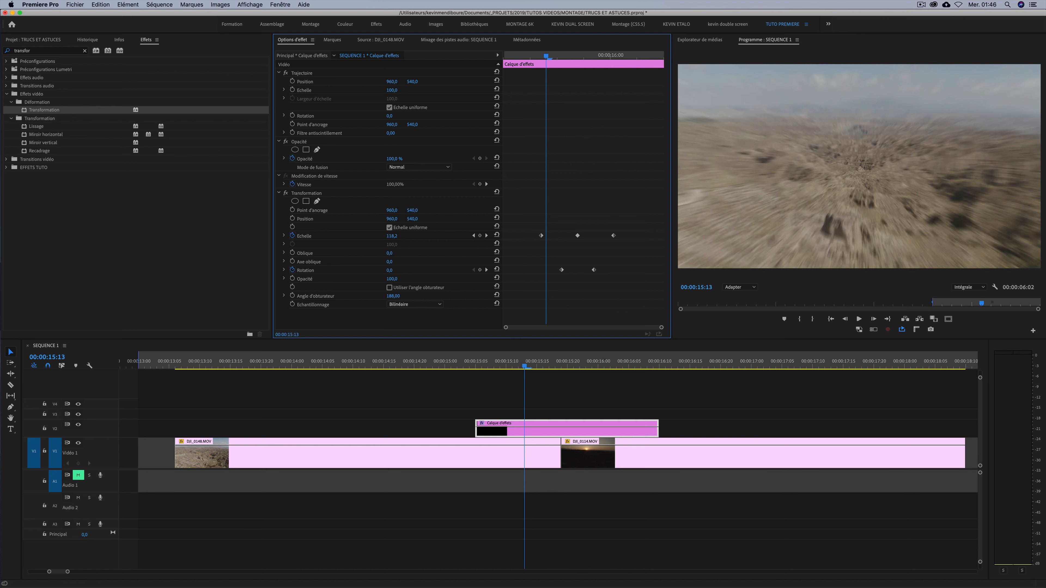
Play back the blurred, rotating zoom transition several times from before the adjustment layer
click(524, 382)
key(shift+Left)
key(shift+Left)
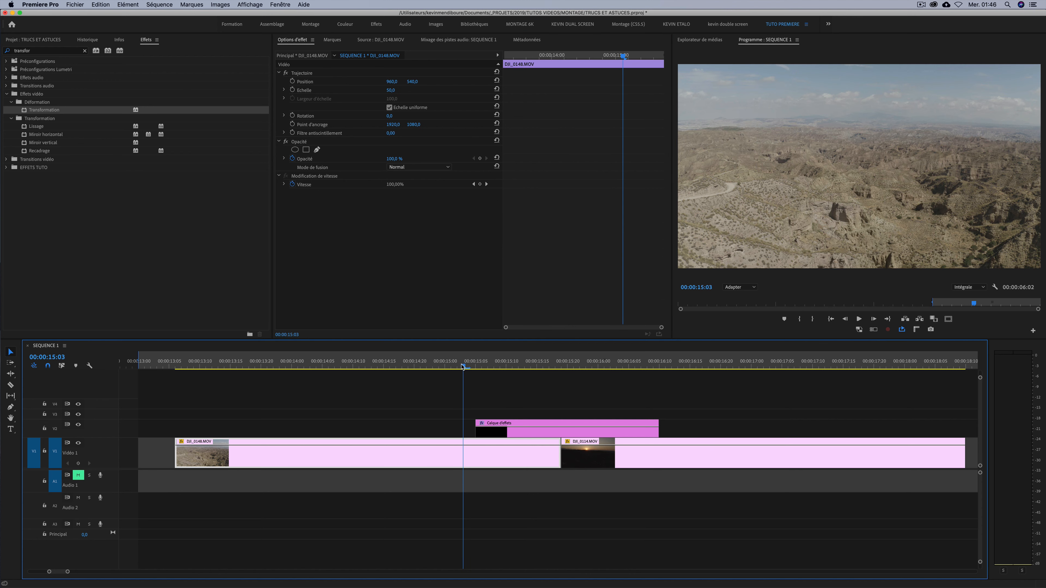
key(shift+Left)
key(Left)
key(Left)
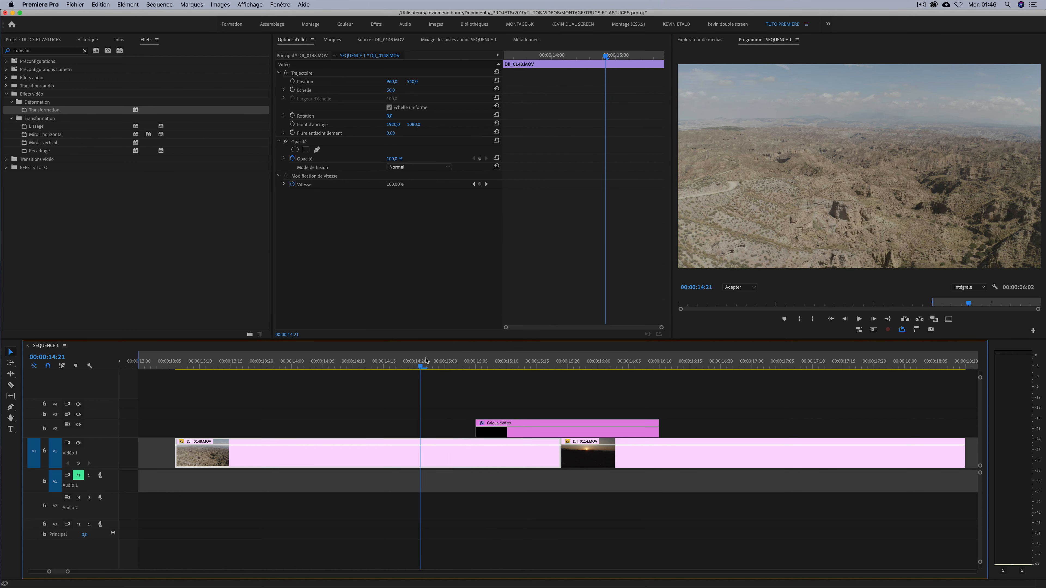
key(minus)
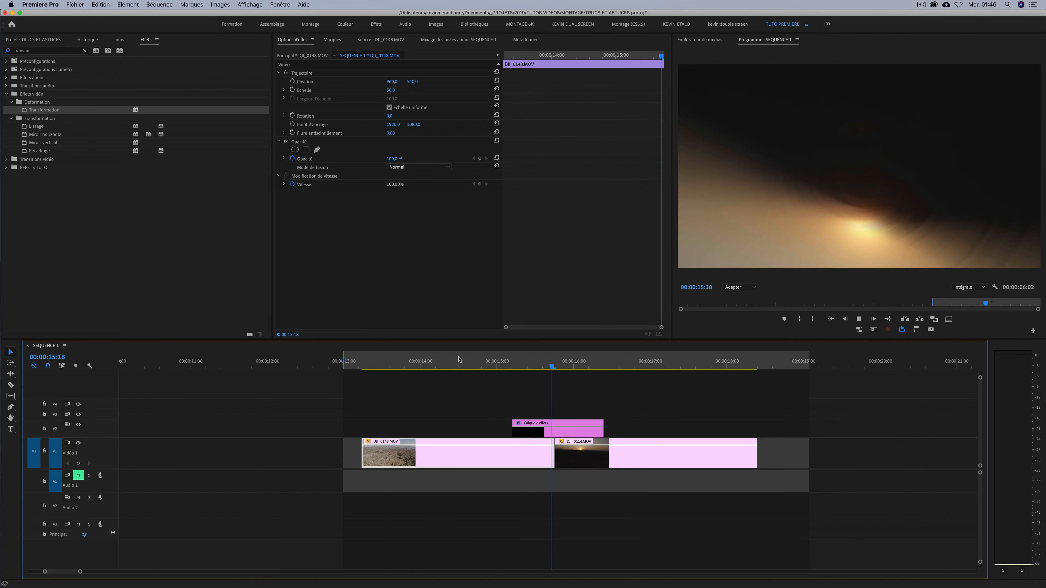
key(space)
click(507, 363)
key(space)
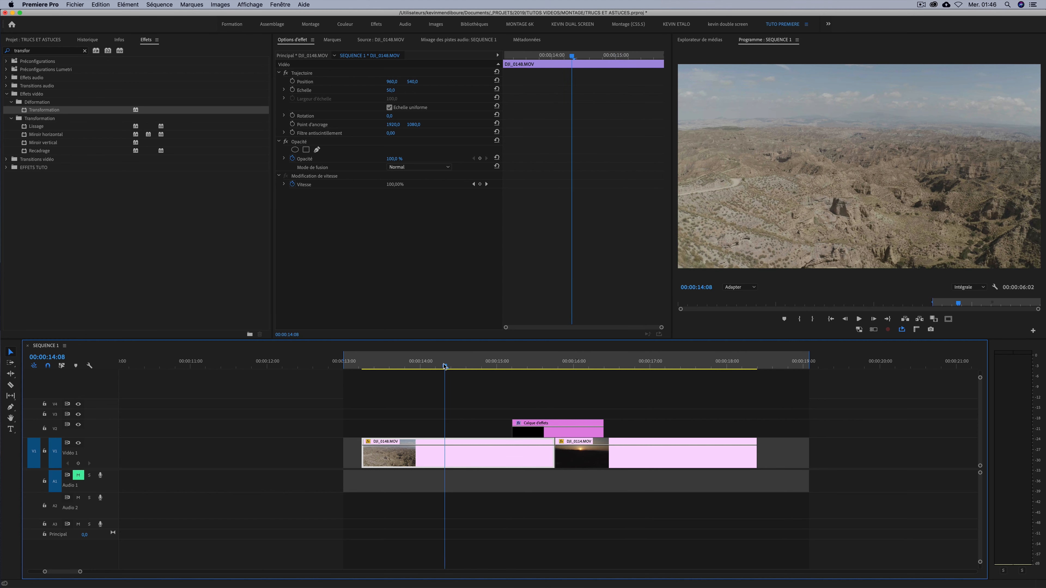
click(459, 363)
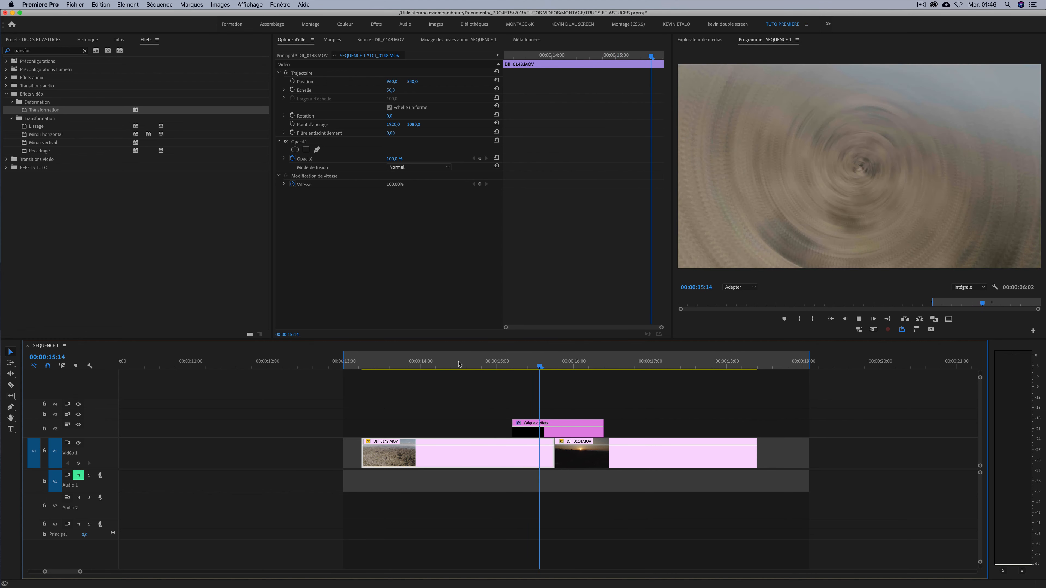
Set the sequence's in point at 00:00:14:04 and its out point at about 00:00:17:15, and play within that range
drag(507, 364, 446, 363)
click(433, 363)
key(i)
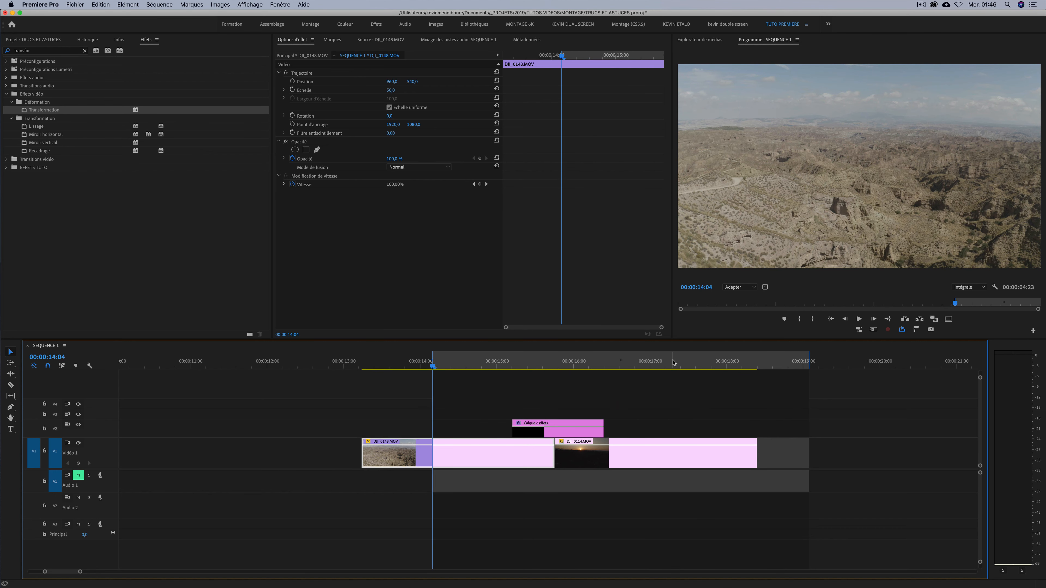
click(699, 363)
key(o)
click(625, 363)
key(space)
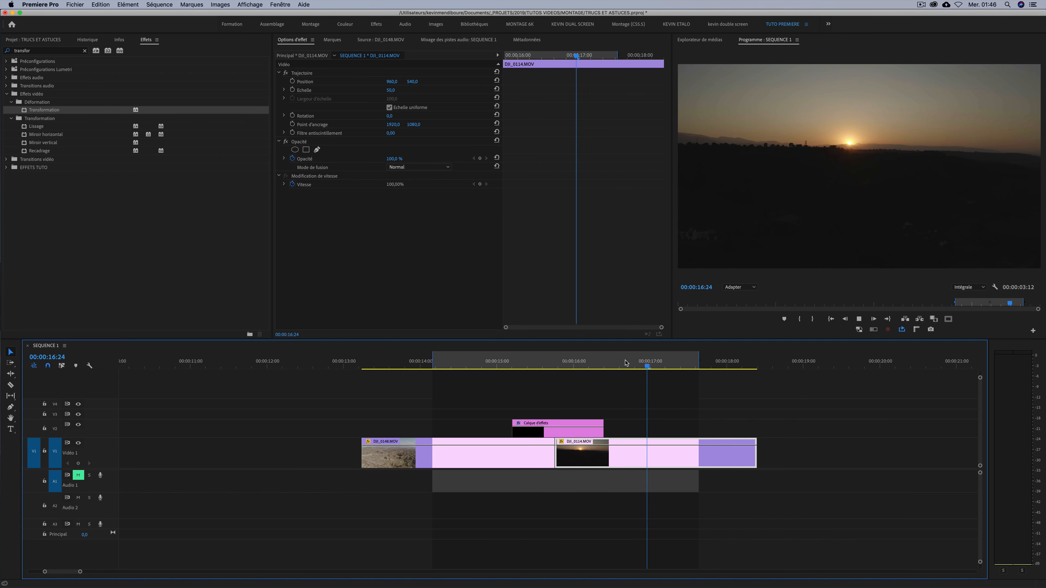